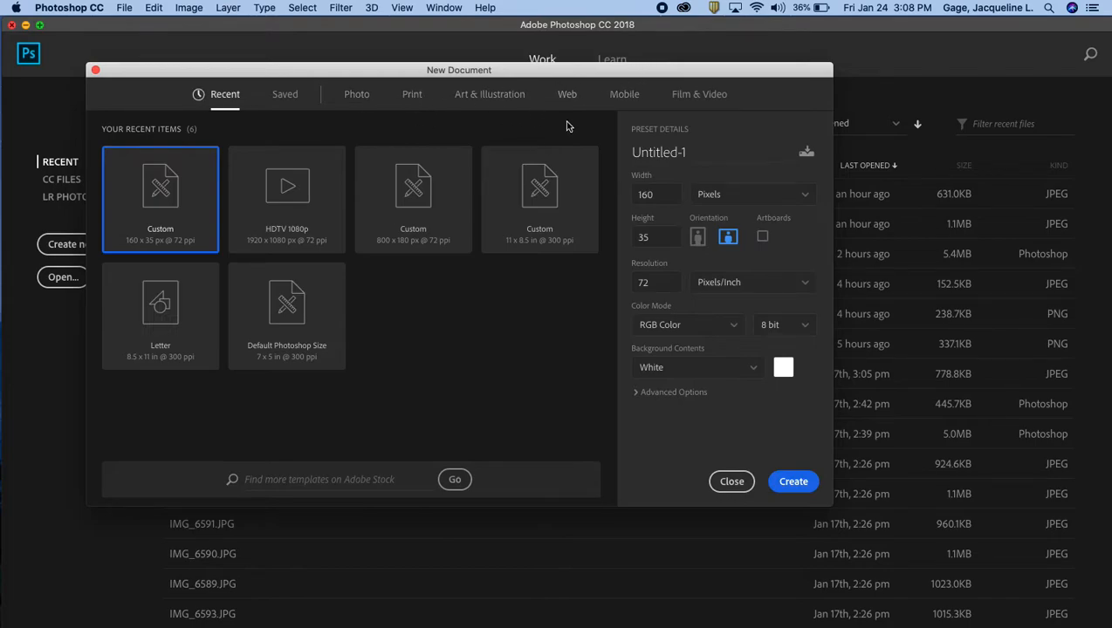
# Create a web document 800 pixels wide and 180 pixels high, with artboards off and a transparent background
pyautogui.click(564, 96)
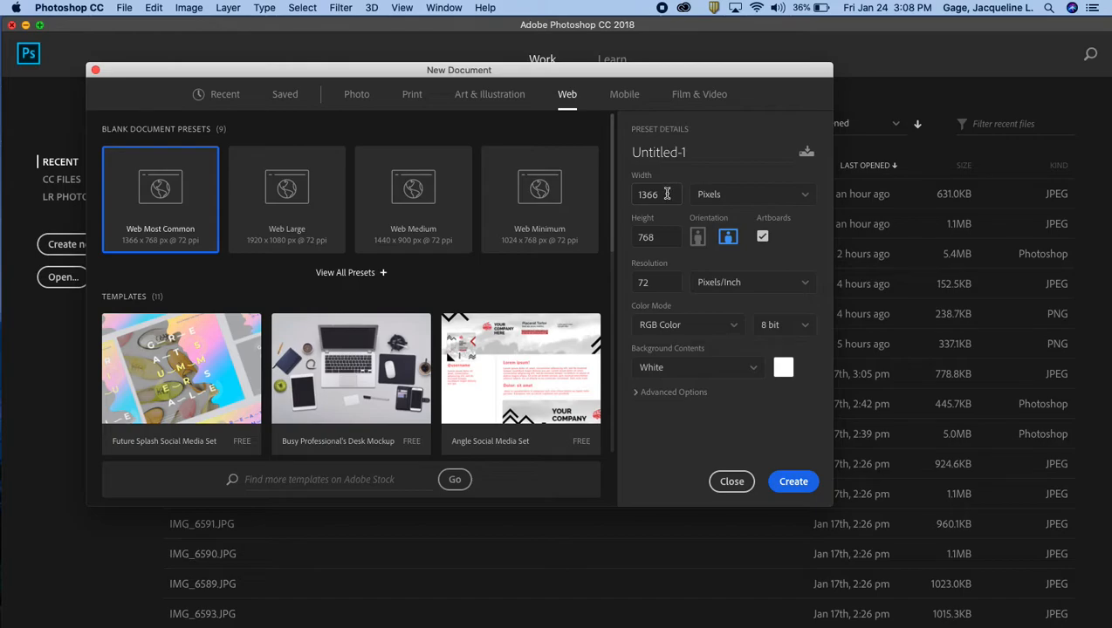
pyautogui.moveTo(665, 193); pyautogui.dragTo(615, 194)
pyautogui.write('800')
pyautogui.moveTo(664, 237); pyautogui.dragTo(614, 238)
pyautogui.write('180')
pyautogui.click(763, 237)
pyautogui.click(752, 369)
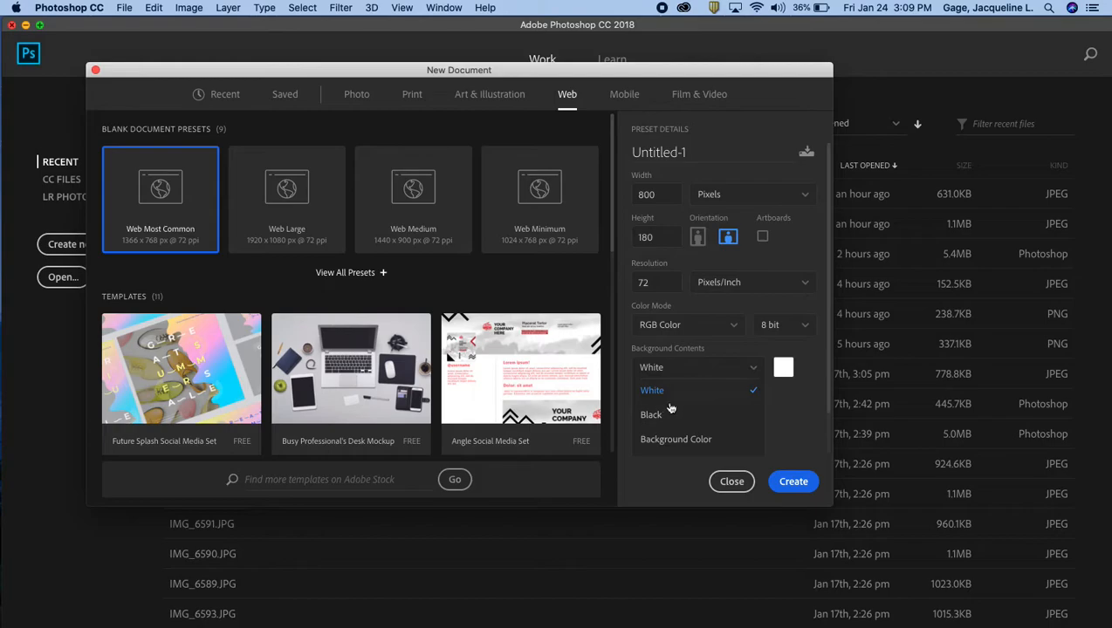
pyautogui.scroll(-1, 690, 429)
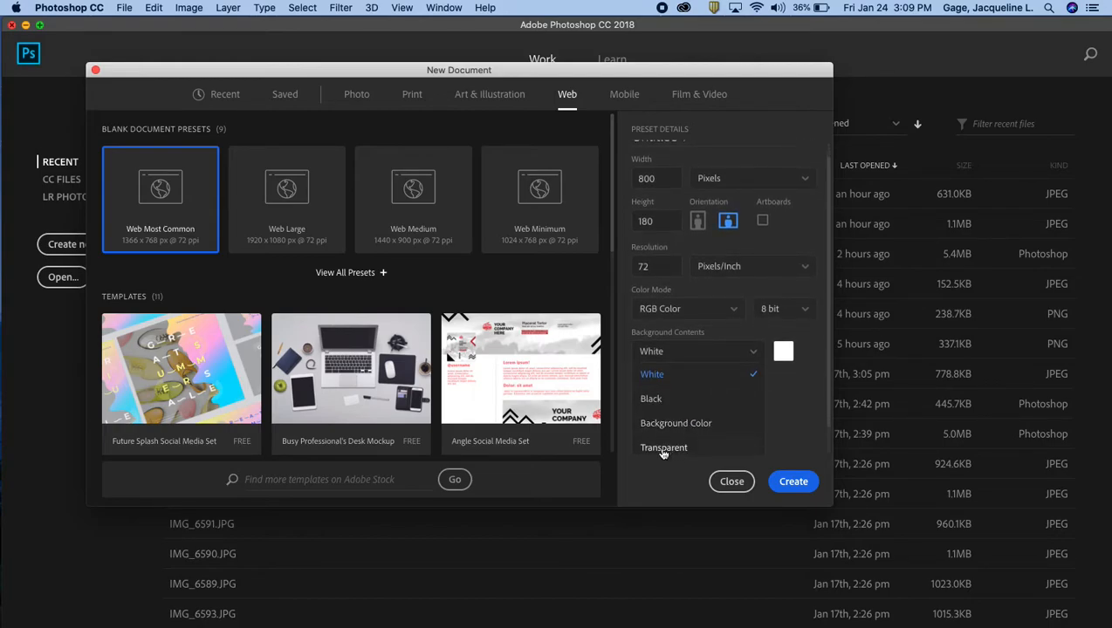
pyautogui.click(663, 448)
pyautogui.click(790, 481)
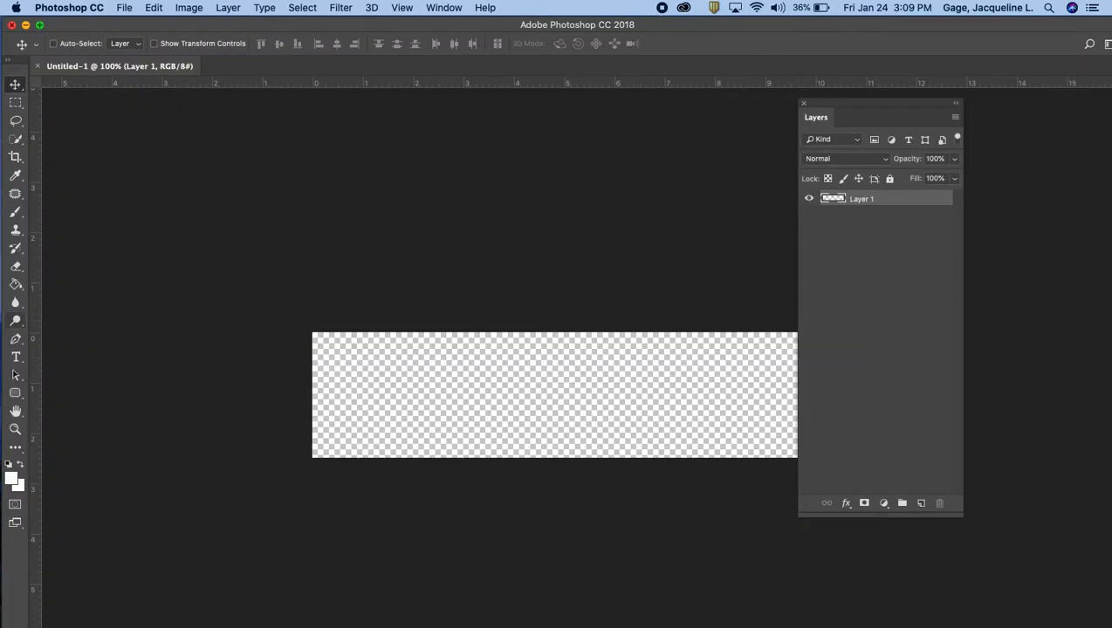
# Move the Layers panel clear of the canvas and open bow-wow-gourmet-dog-treats-are-healthy-natural-low-4.png from the Desktop
pyautogui.moveTo(824, 98); pyautogui.dragTo(925, 122)
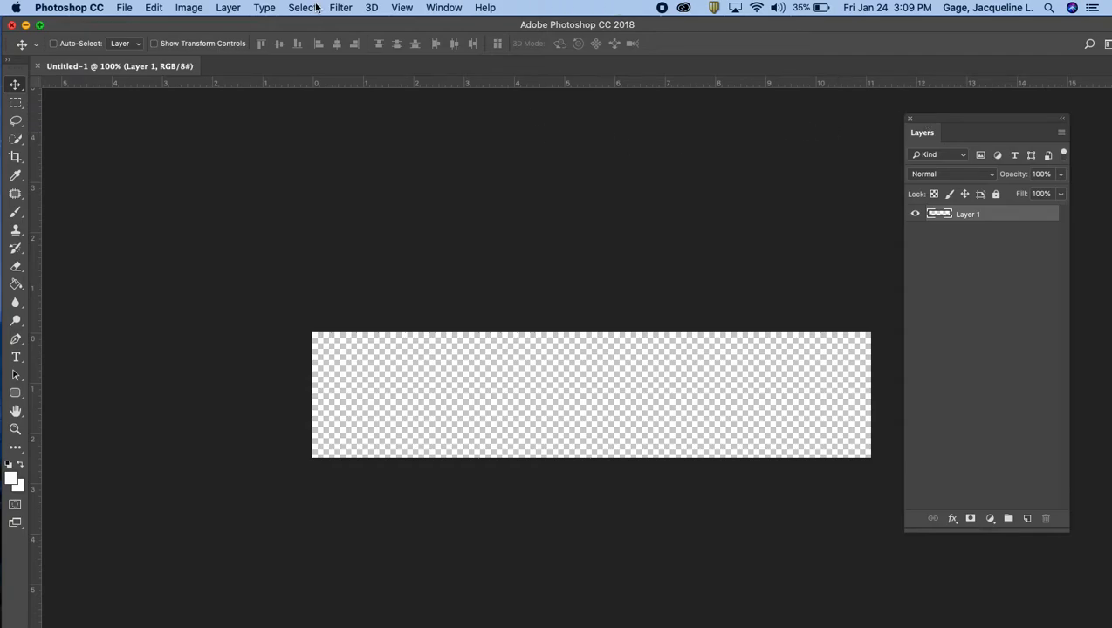
pyautogui.click(128, 9)
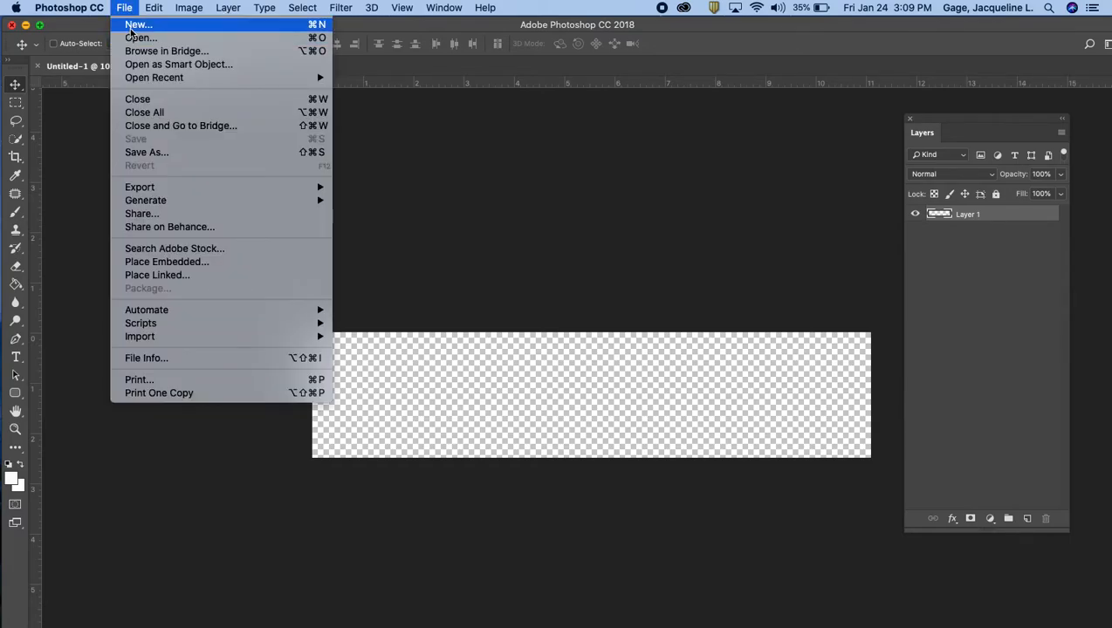
pyautogui.click(139, 39)
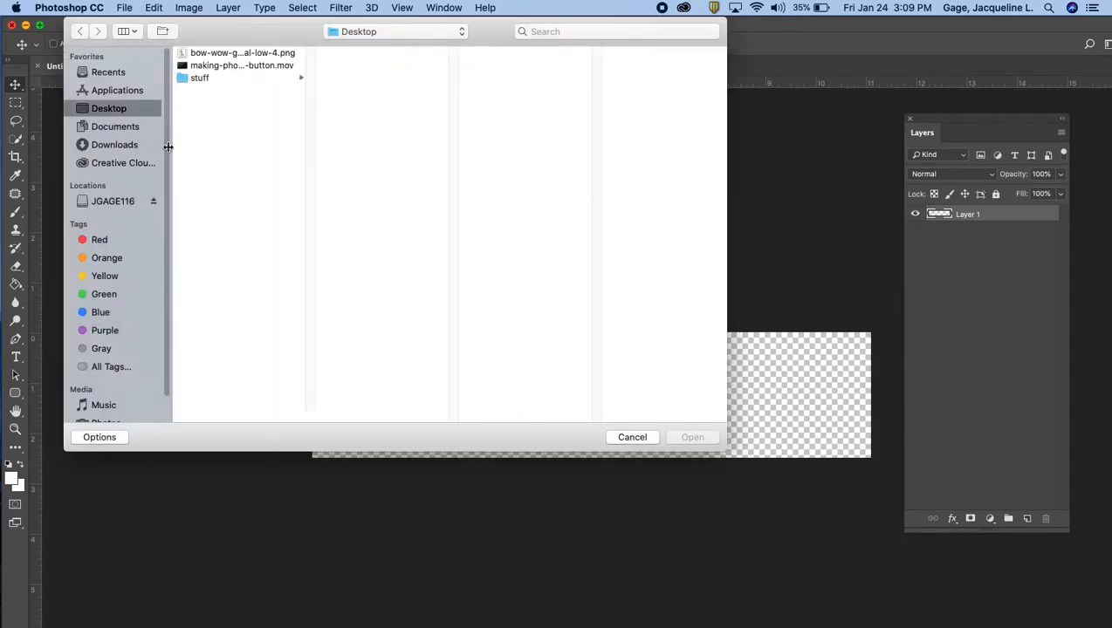
pyautogui.click(211, 54)
pyautogui.click(697, 433)
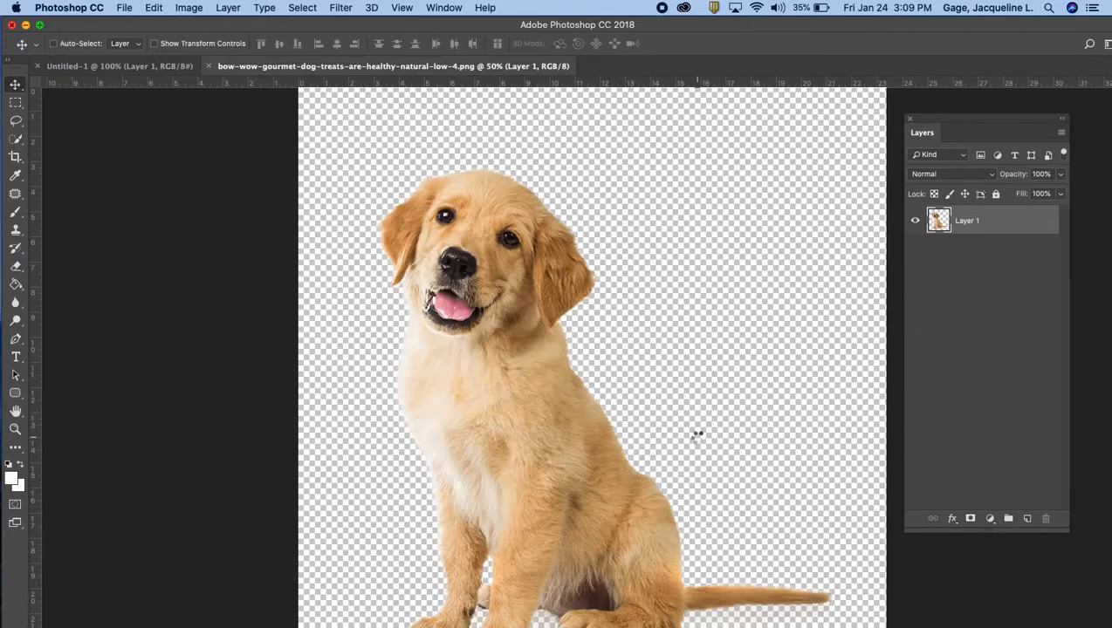
# Select the puppy image with a rectangular marquee across the canvas from its upper-left corner and copy the selection
pyautogui.scroll(-3, 687, 332)
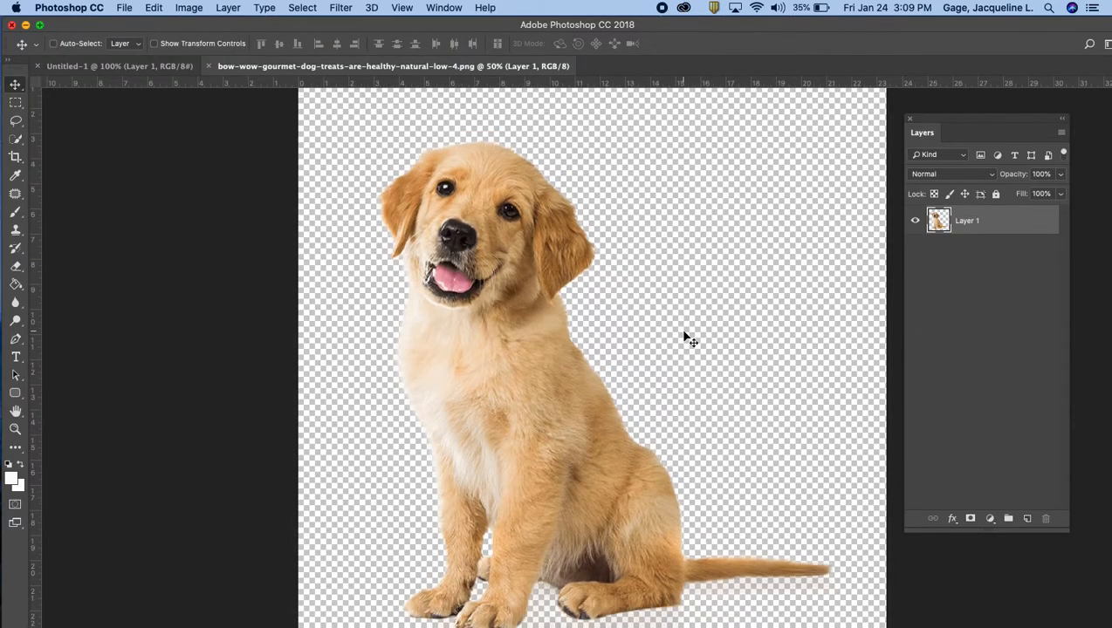
pyautogui.scroll(-2, 675, 320)
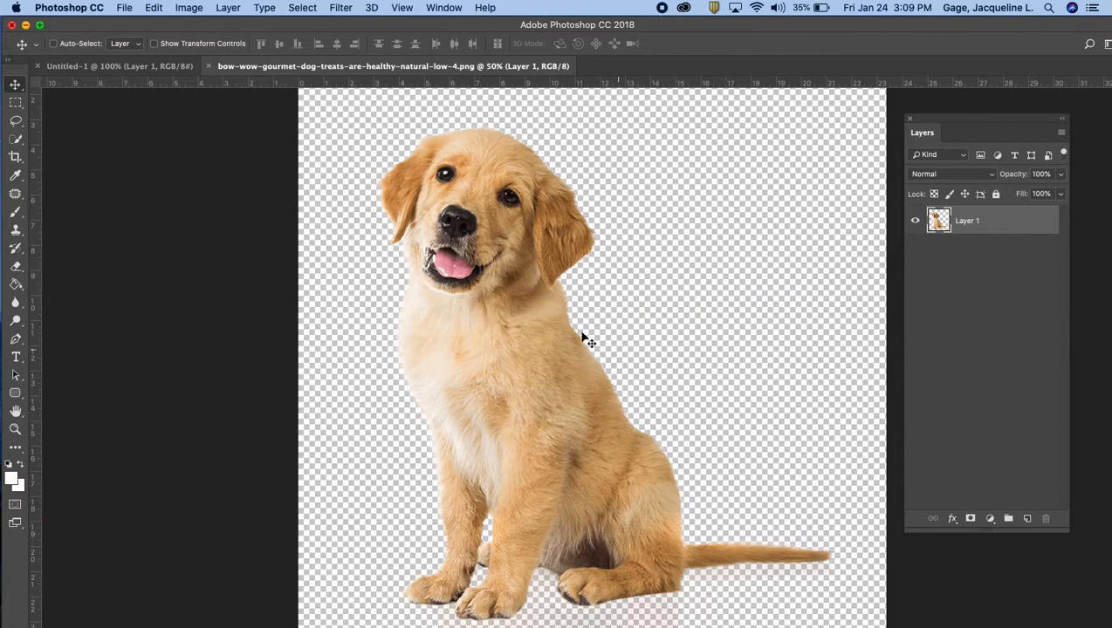
pyautogui.scroll(2, 637, 321)
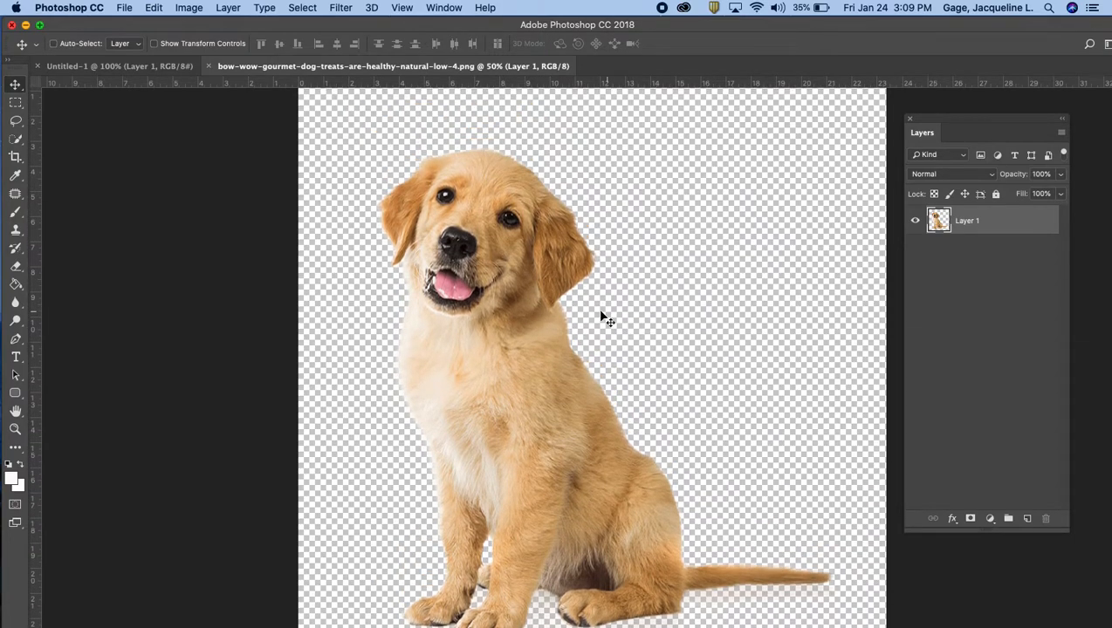
pyautogui.scroll(-4, 603, 318)
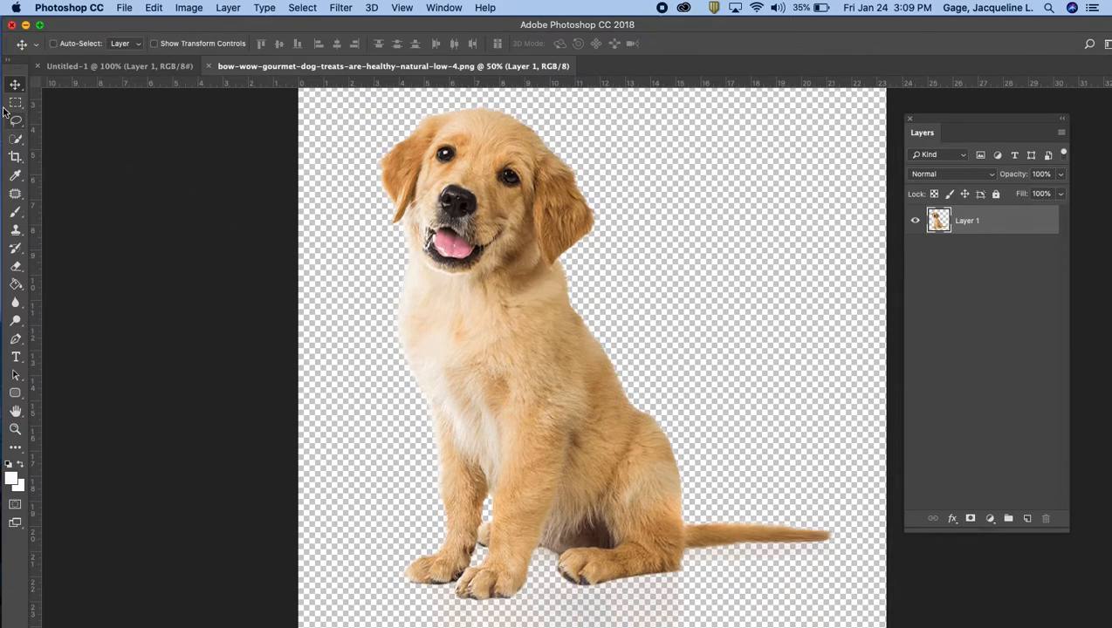
pyautogui.click(16, 103)
pyautogui.scroll(8, 268, 168)
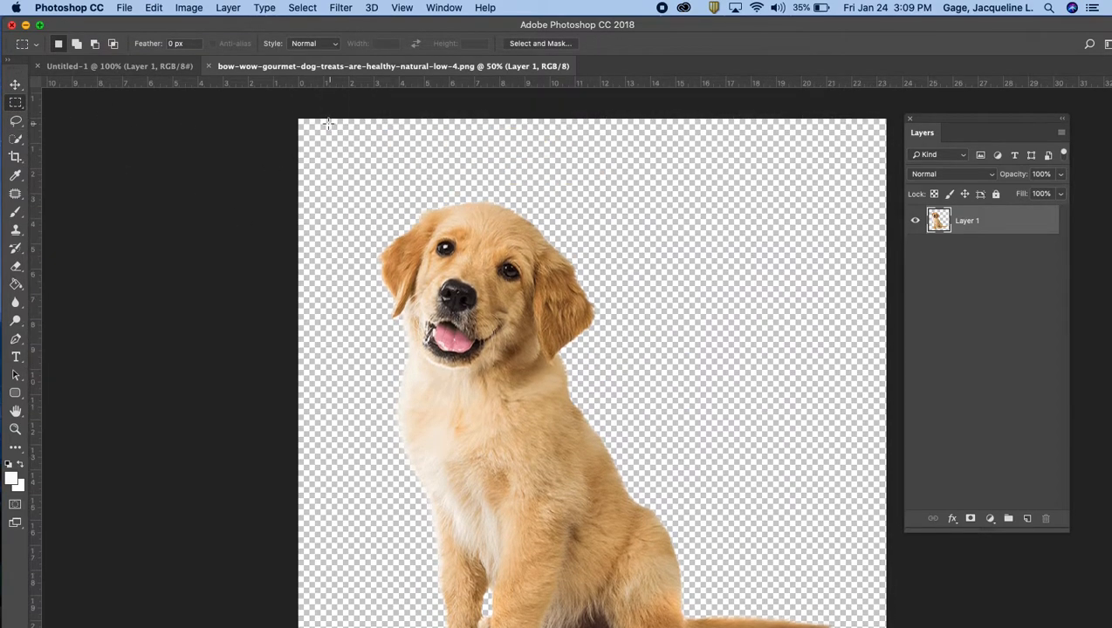
pyautogui.moveTo(302, 114); pyautogui.dragTo(888, 627)
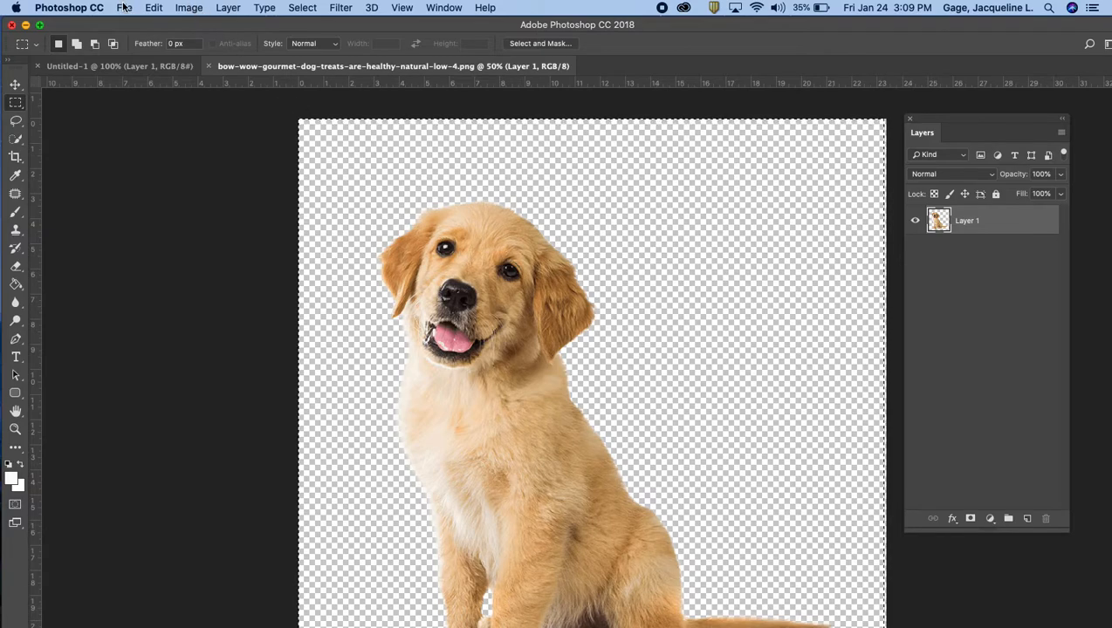
pyautogui.click(153, 8)
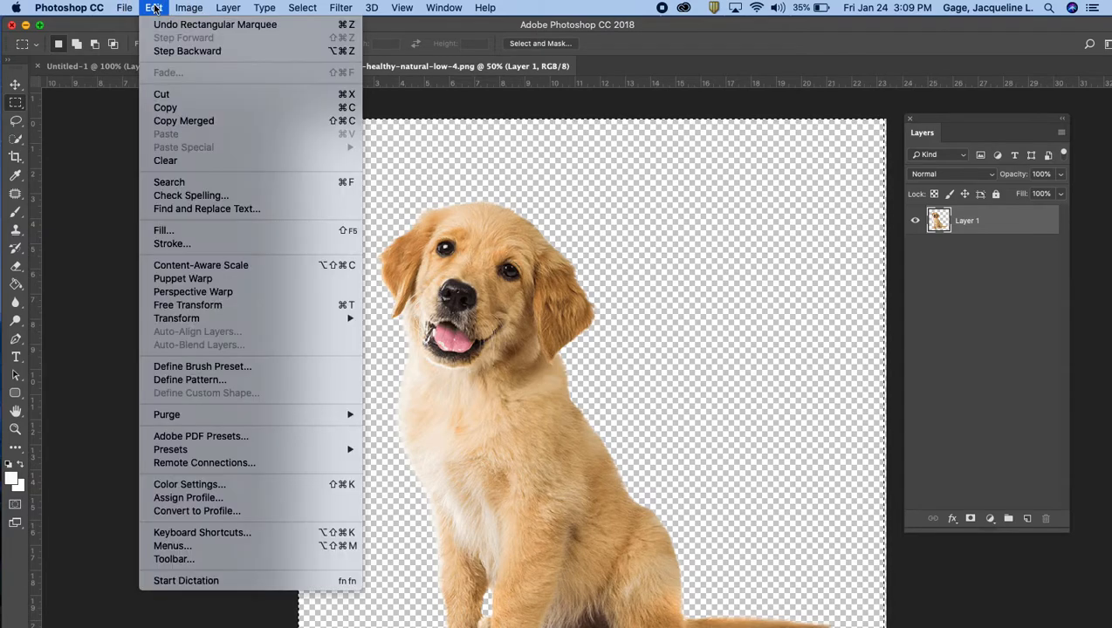
pyautogui.click(170, 107)
# Paste the copied puppy into the Untitled-1 banner and shift it so both eyes sit inside the canvas
pyautogui.click(150, 67)
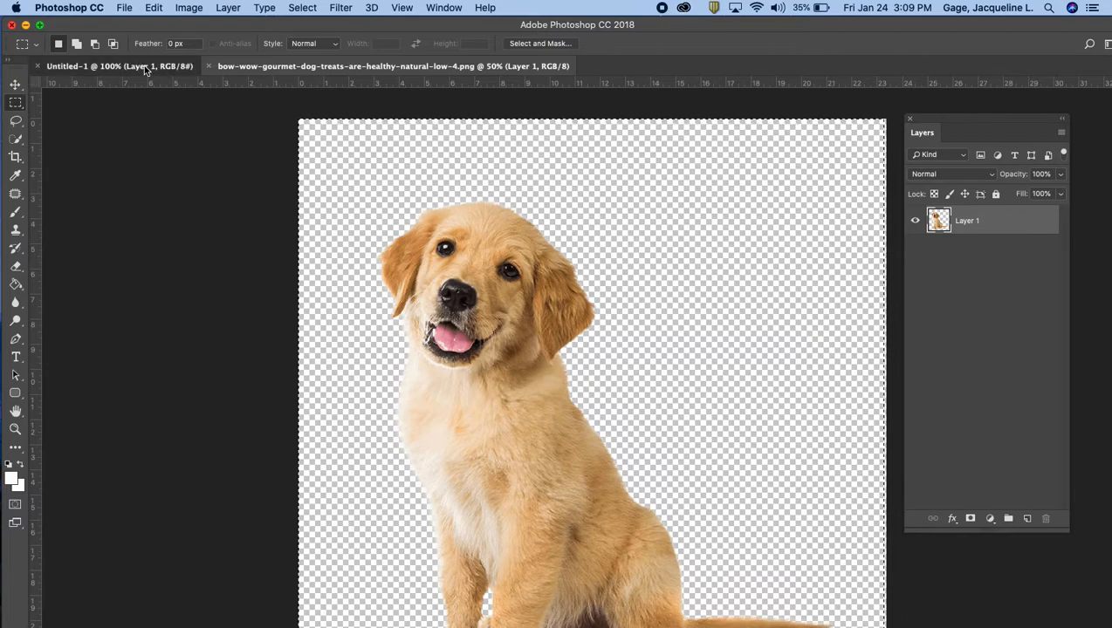
pyautogui.click(151, 8)
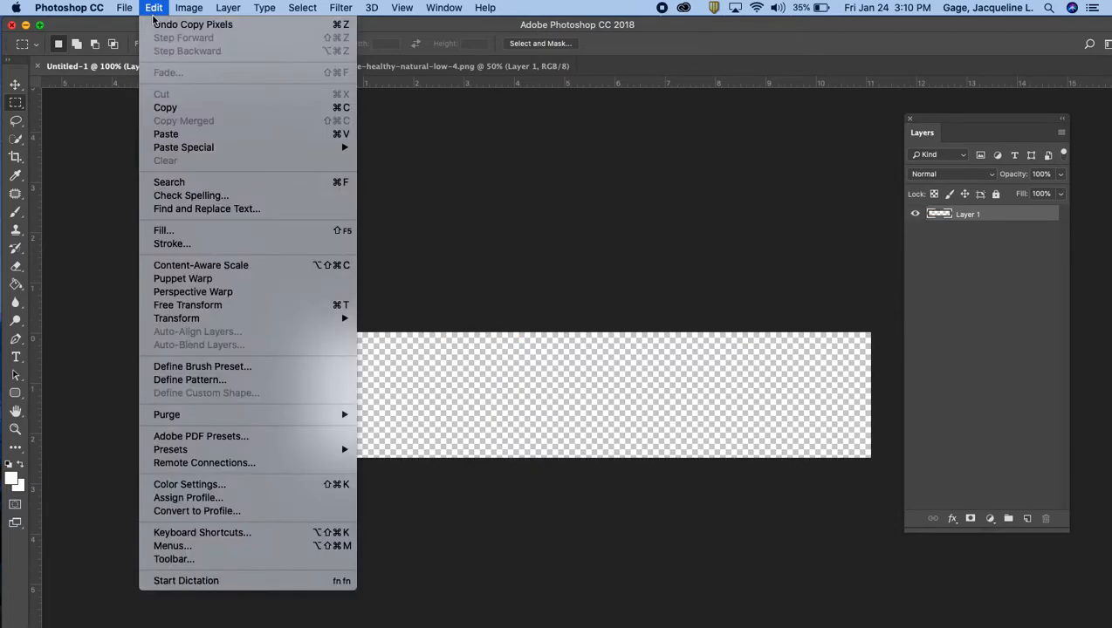
pyautogui.click(179, 132)
pyautogui.click(15, 84)
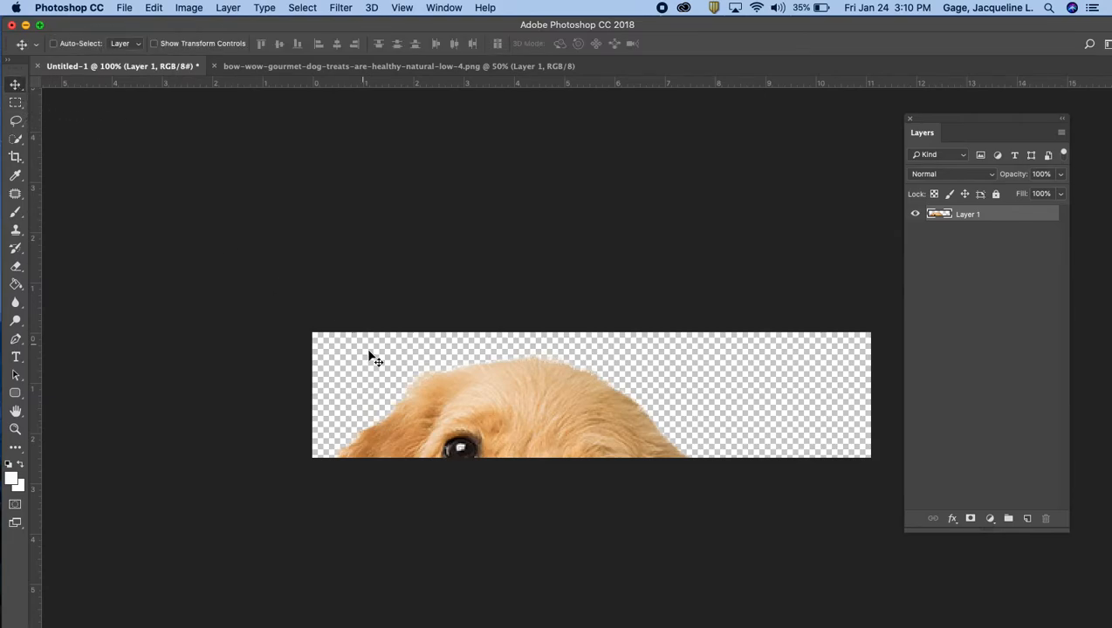
pyautogui.moveTo(469, 424); pyautogui.dragTo(558, 355)
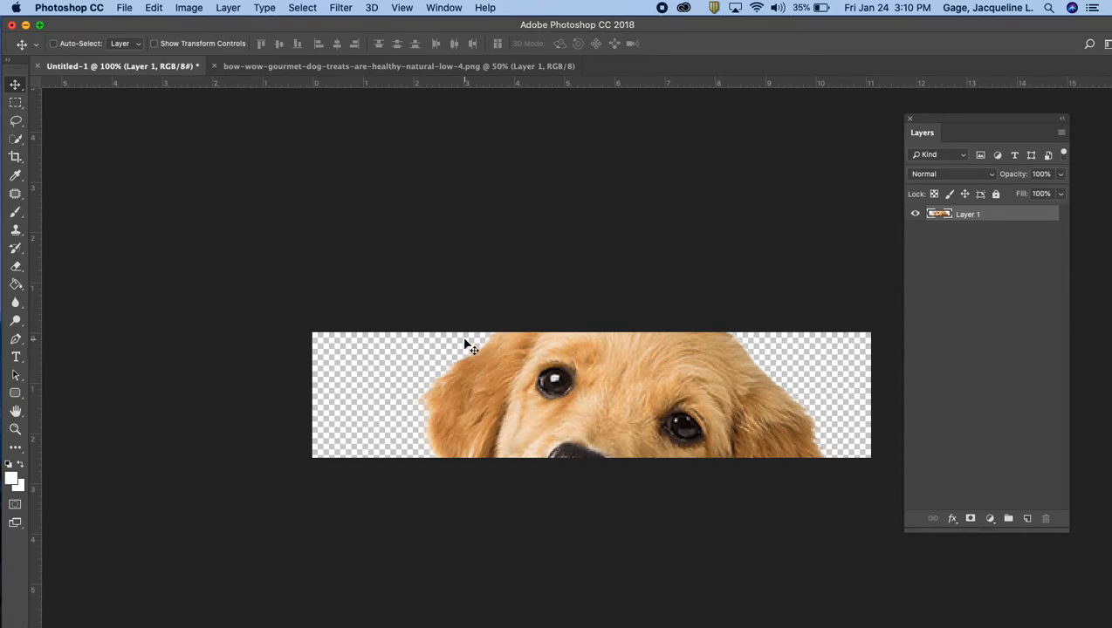
# Scale the pasted puppy down to about 25.7% of its size, repositioning it as needed to reach its corners
pyautogui.click(157, 7)
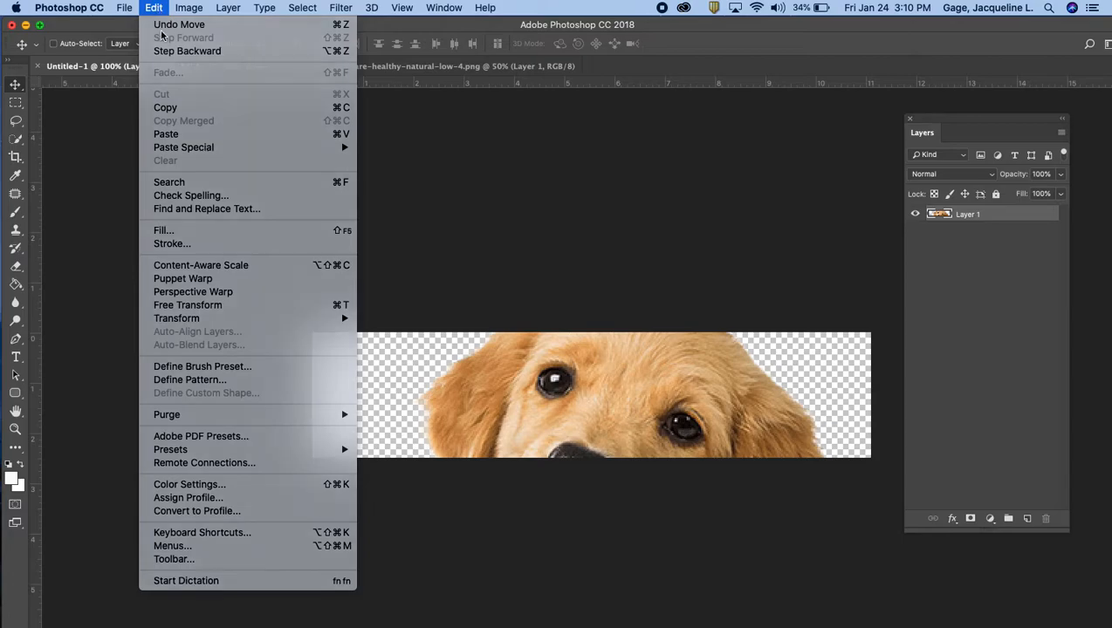
pyautogui.click(157, 7)
pyautogui.click(148, 8)
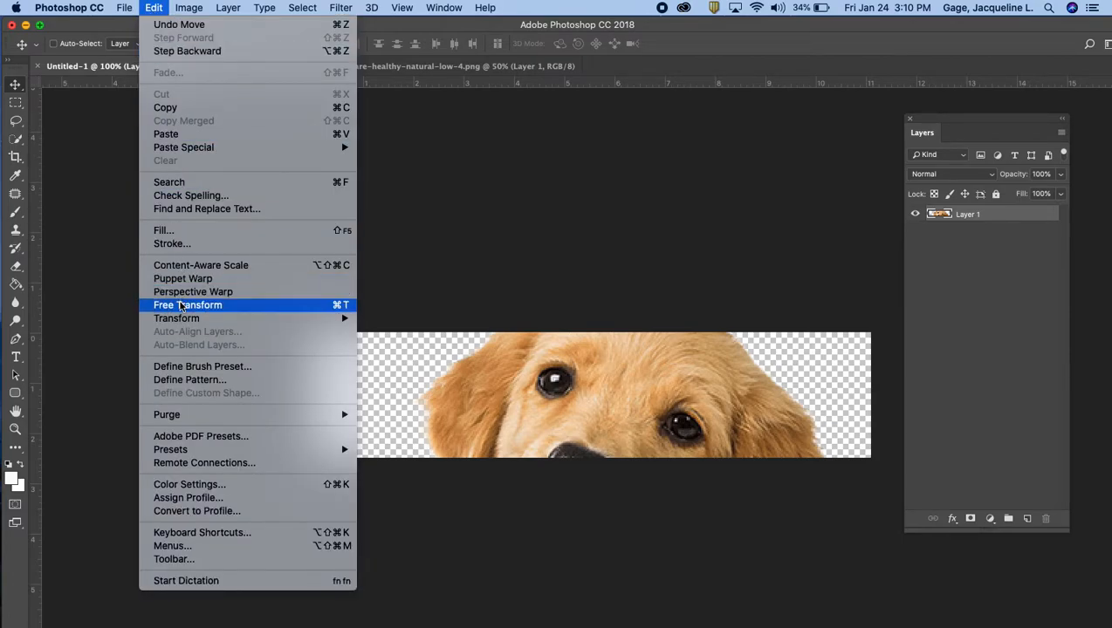
pyautogui.moveTo(185, 318)
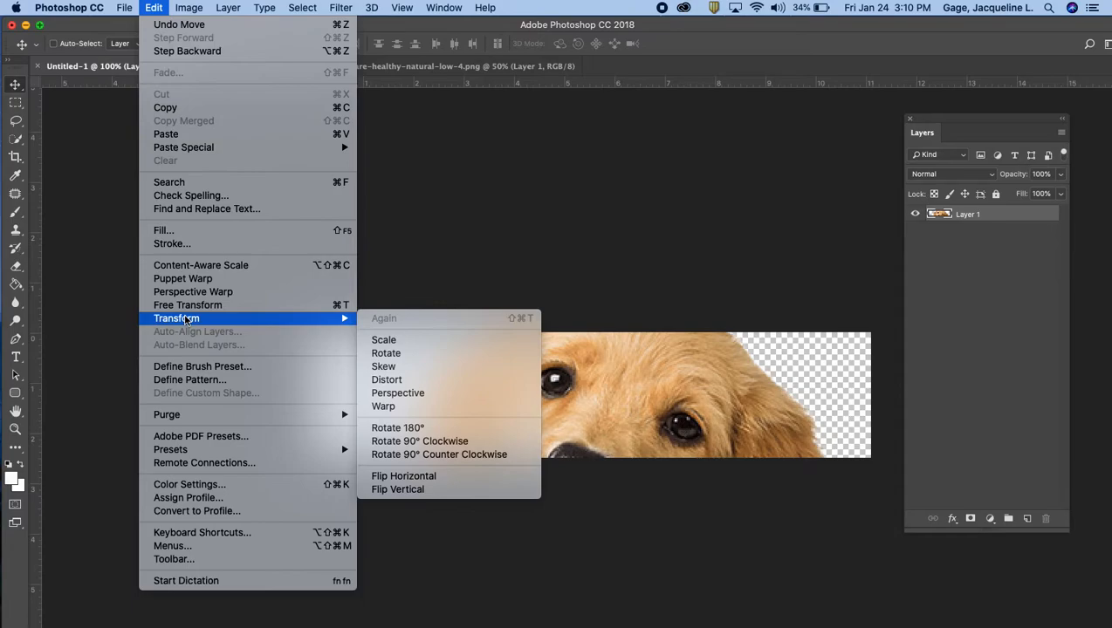
pyautogui.click(384, 340)
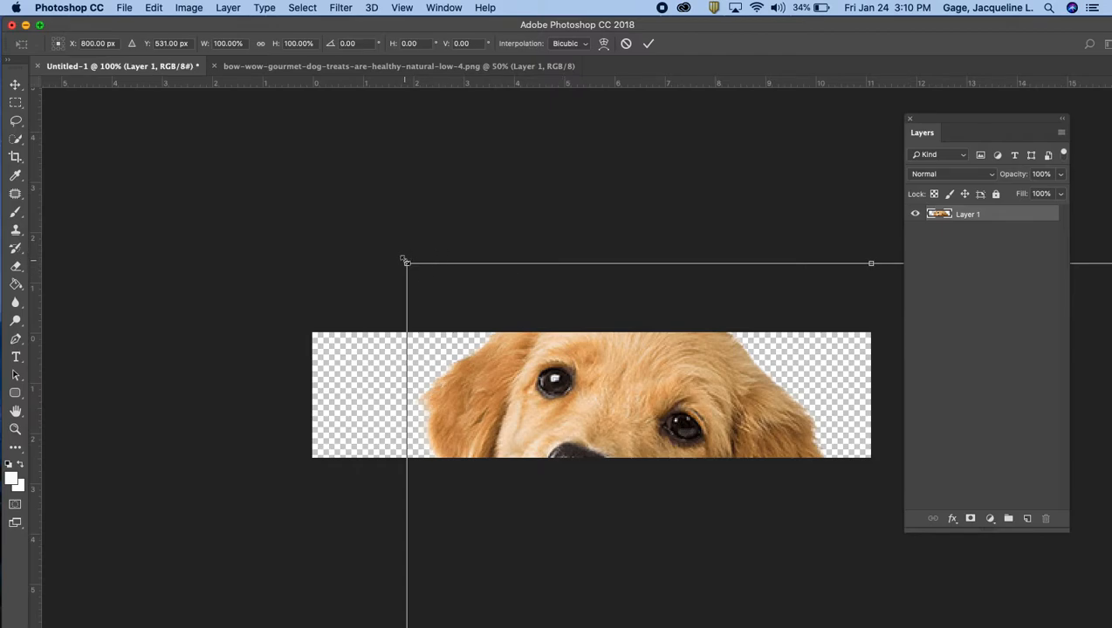
pyautogui.moveTo(404, 261); pyautogui.dragTo(590, 490)
pyautogui.moveTo(783, 543); pyautogui.dragTo(466, 233)
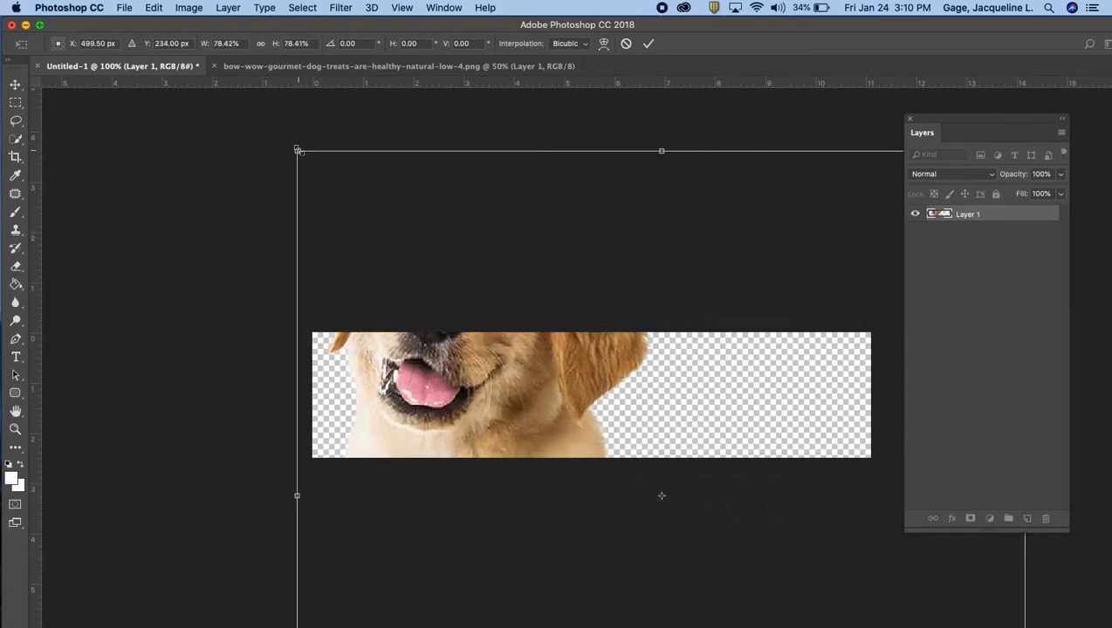
pyautogui.moveTo(297, 150); pyautogui.dragTo(591, 496)
pyautogui.moveTo(729, 555); pyautogui.dragTo(693, 411)
pyautogui.moveTo(580, 309); pyautogui.dragTo(650, 375)
pyautogui.moveTo(719, 448); pyautogui.dragTo(676, 391)
pyautogui.moveTo(609, 318); pyautogui.dragTo(699, 398)
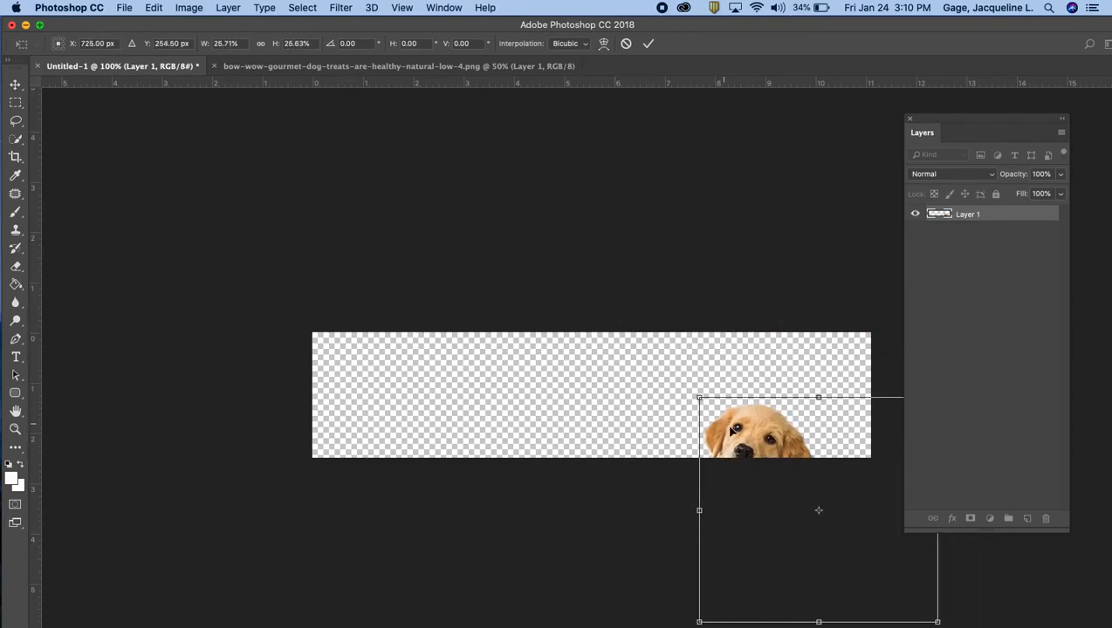
# Place the scaled puppy in the right part of the banner with its whole head visible, and apply the transform
pyautogui.moveTo(753, 432); pyautogui.dragTo(716, 368)
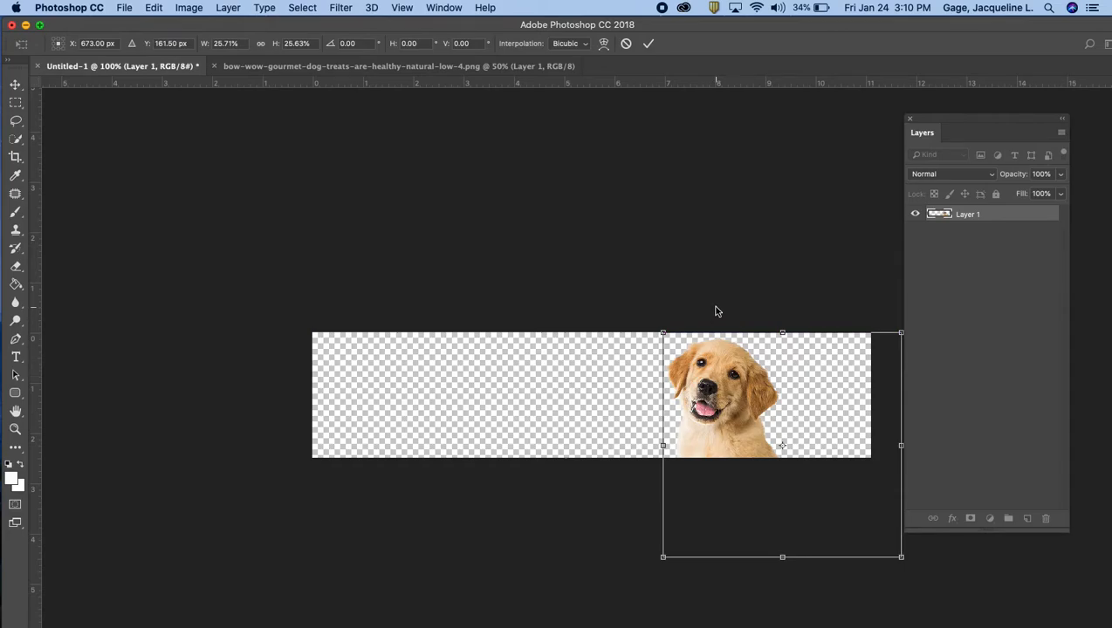
pyautogui.press('Return')
pyautogui.moveTo(725, 370)
pyautogui.mouseDown()
pyautogui.moveTo(747, 369)
pyautogui.moveTo(742, 345)
pyautogui.moveTo(741, 370)
pyautogui.mouseUp()
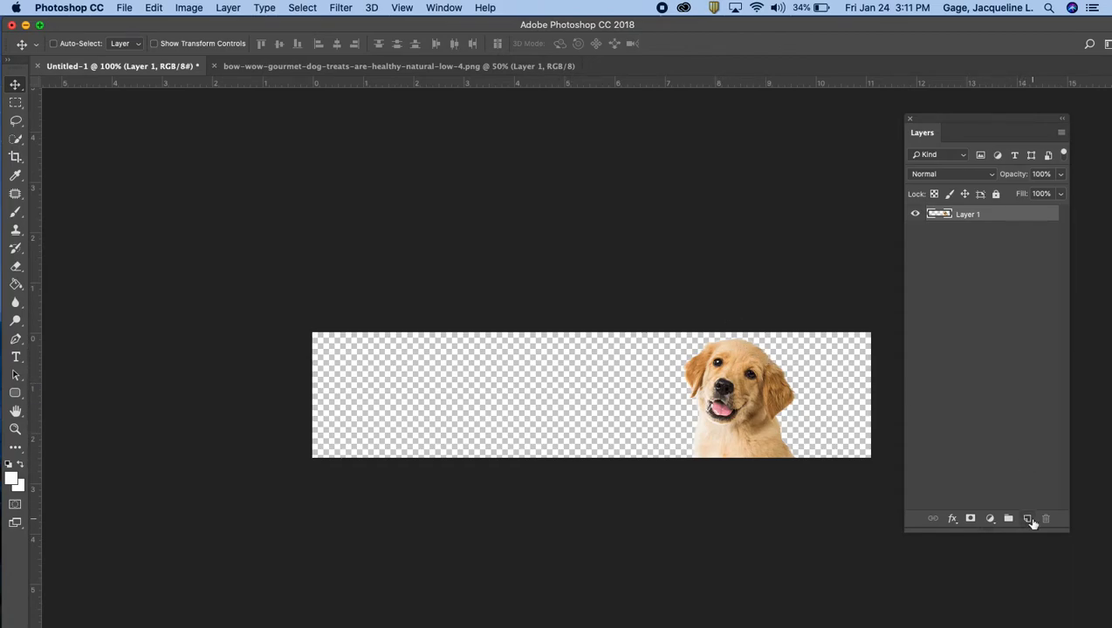
# Close the Layers panel and bring it back on screen
pyautogui.moveTo(958, 119); pyautogui.dragTo(924, 108)
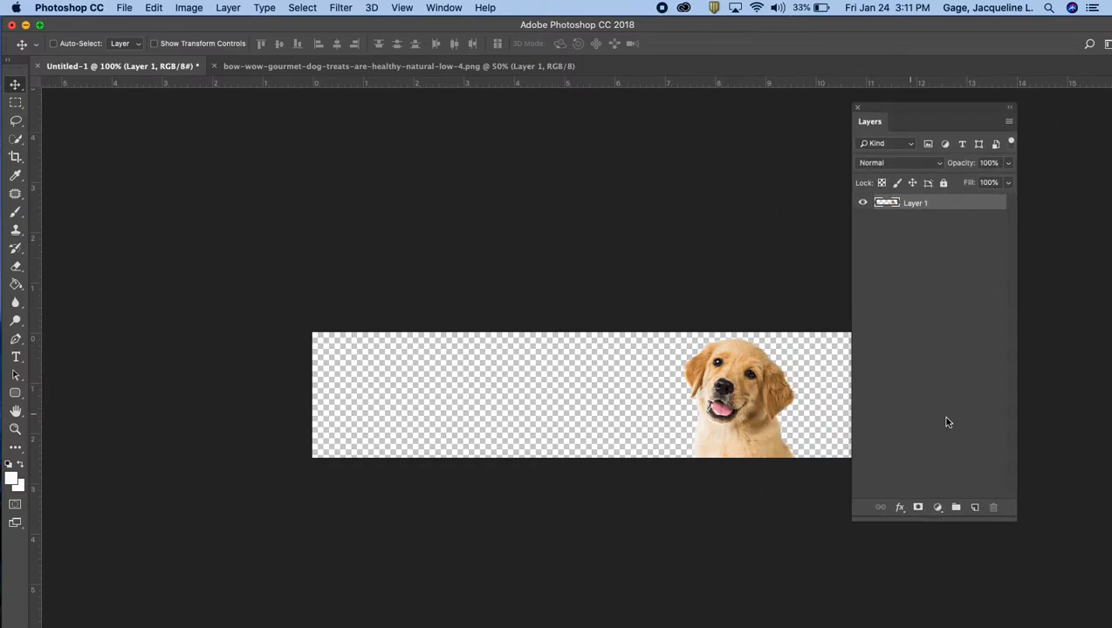
pyautogui.click(857, 109)
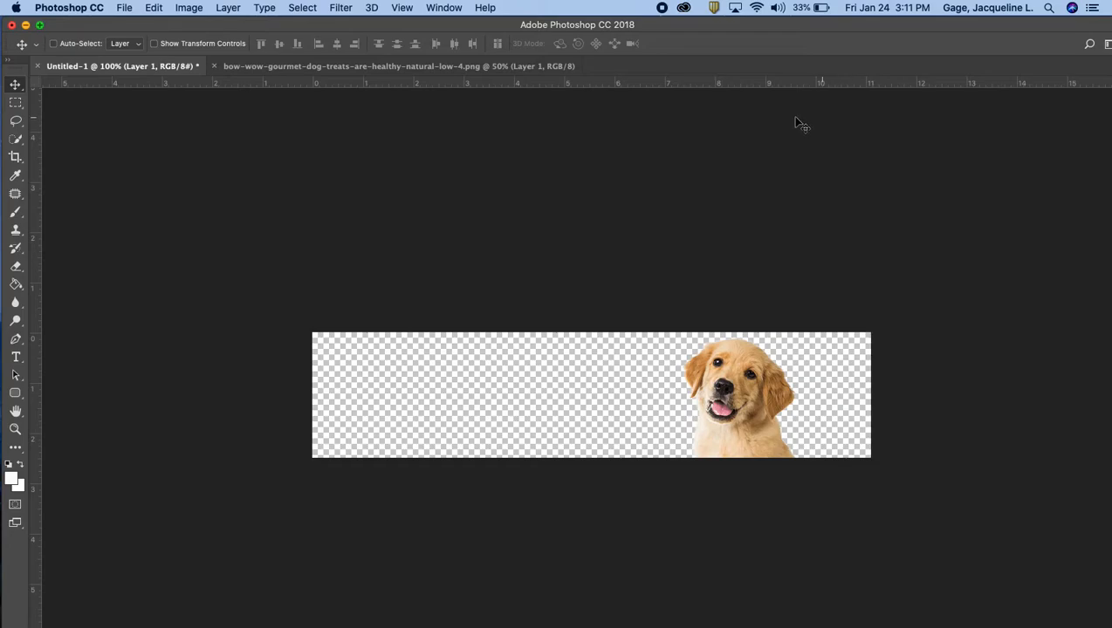
pyautogui.click(445, 7)
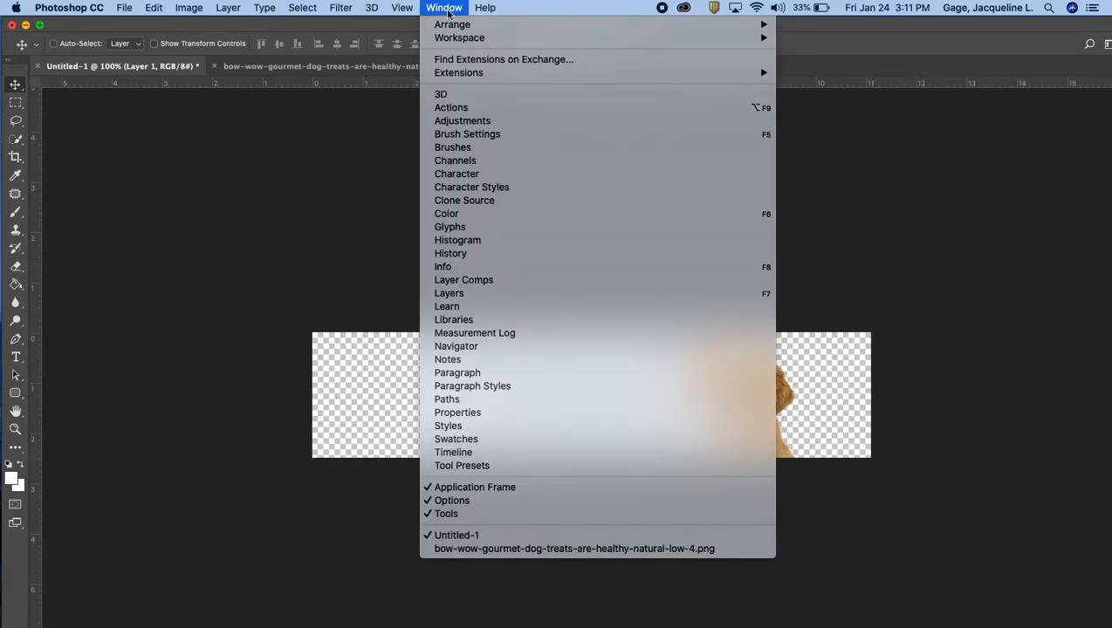
pyautogui.click(449, 295)
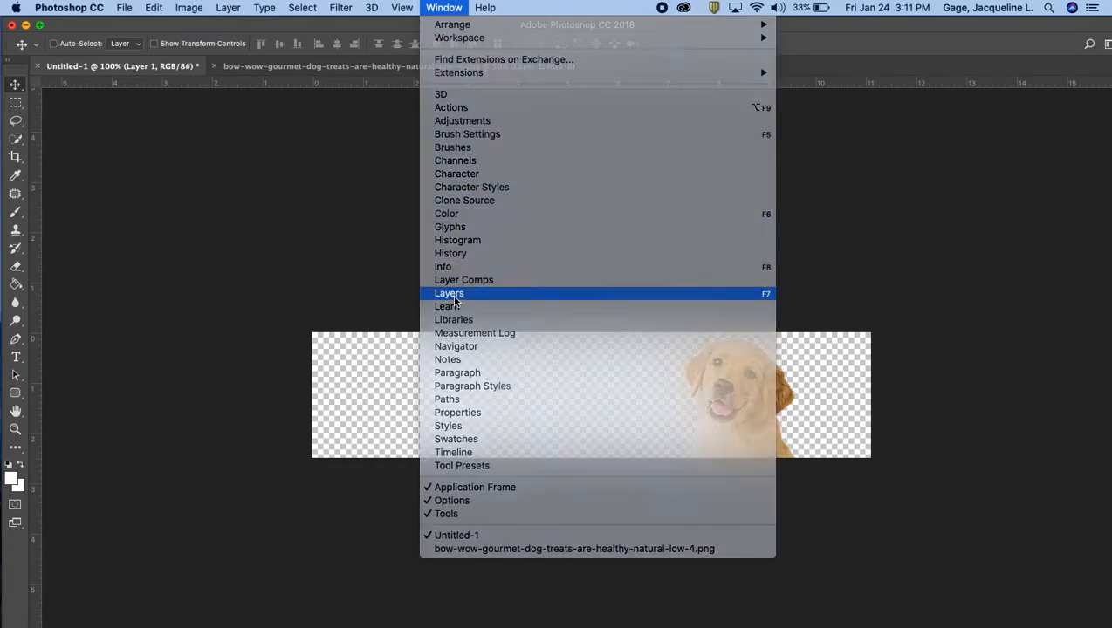
# Add a new empty layer and place it beneath the puppy's layer
pyautogui.moveTo(905, 114); pyautogui.dragTo(901, 115)
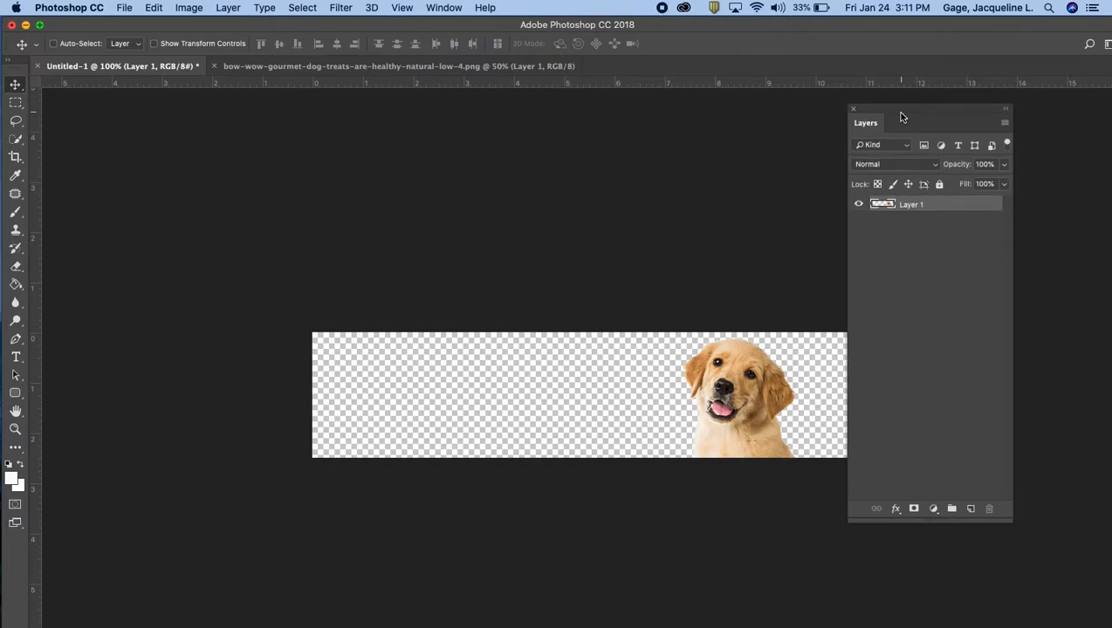
pyautogui.click(972, 510)
pyautogui.moveTo(949, 204); pyautogui.dragTo(940, 228)
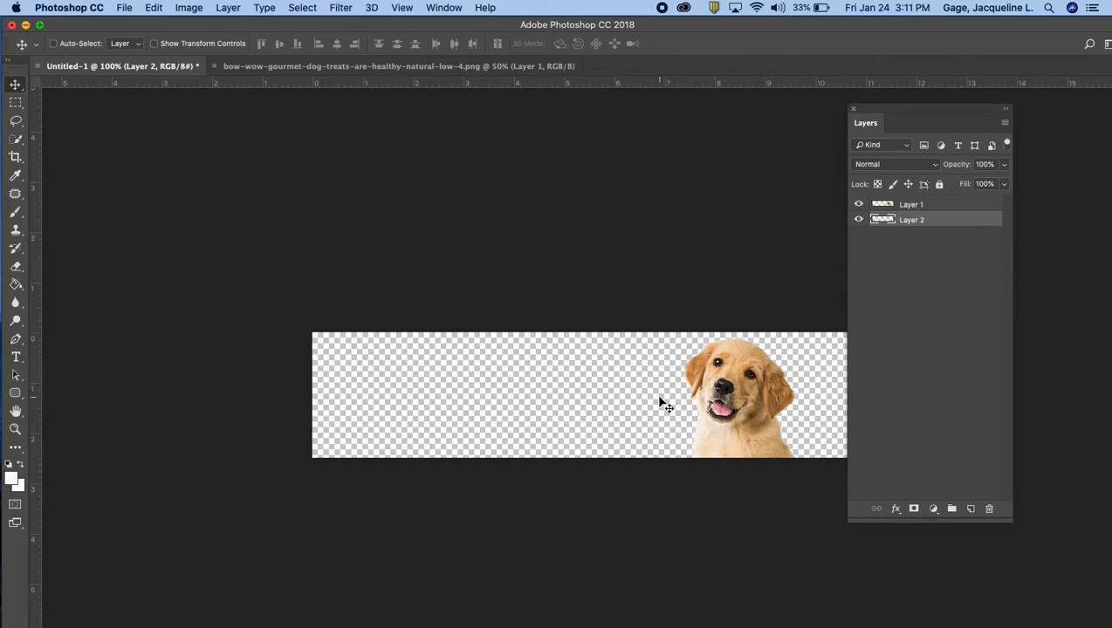
# Set the foreground color to brown a36317 and fill the layer beneath the puppy with it using the Paint Bucket
pyautogui.click(14, 483)
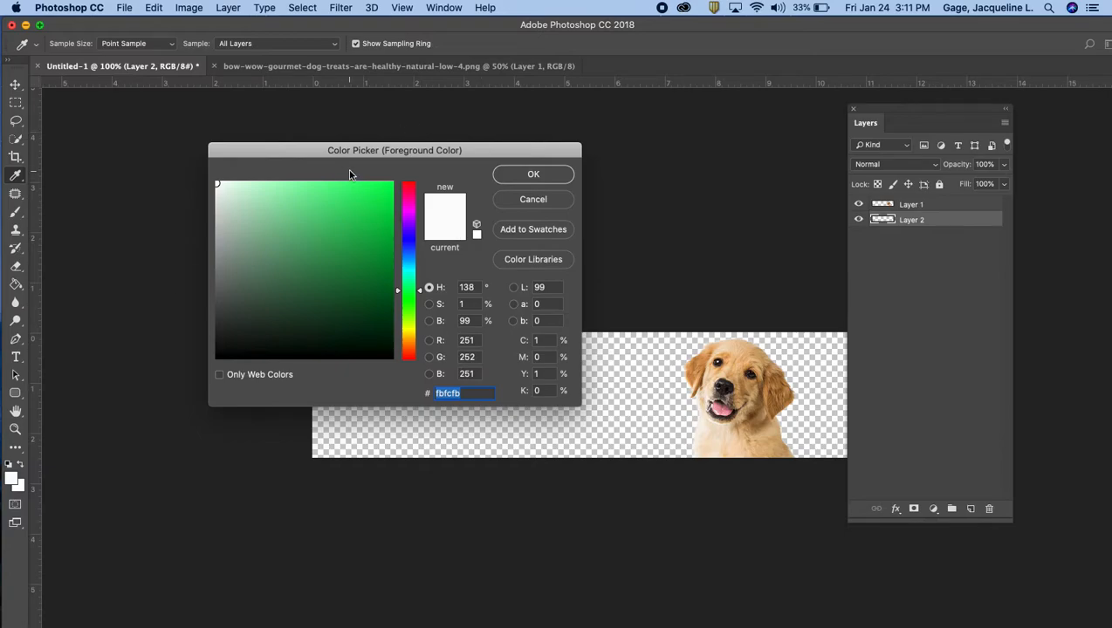
pyautogui.click(342, 241)
pyautogui.moveTo(406, 286); pyautogui.dragTo(406, 204)
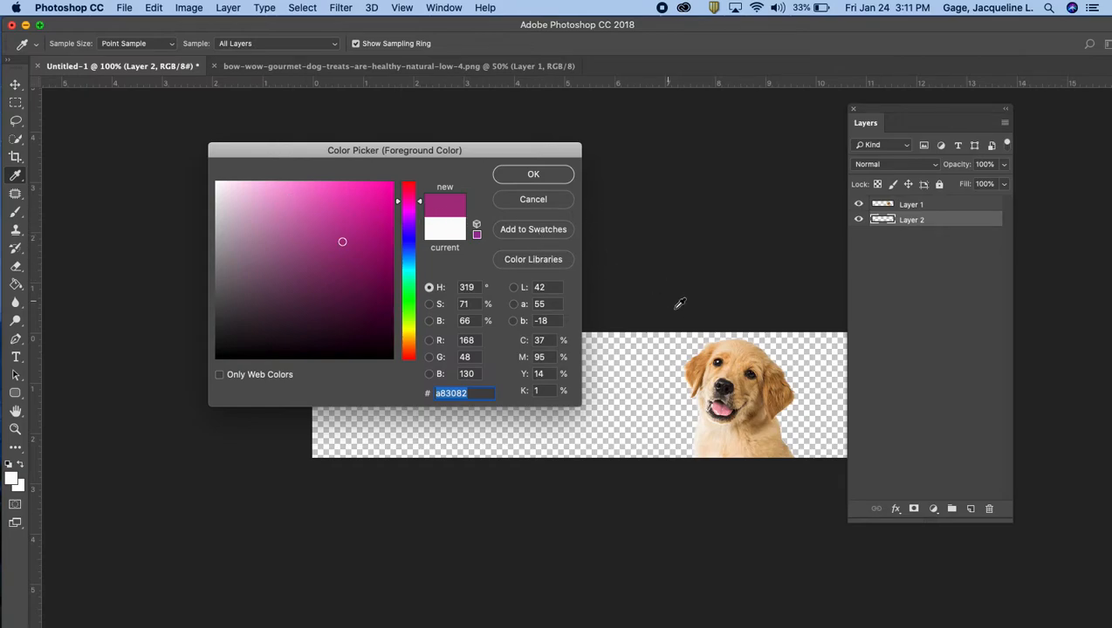
pyautogui.moveTo(703, 365); pyautogui.dragTo(783, 374)
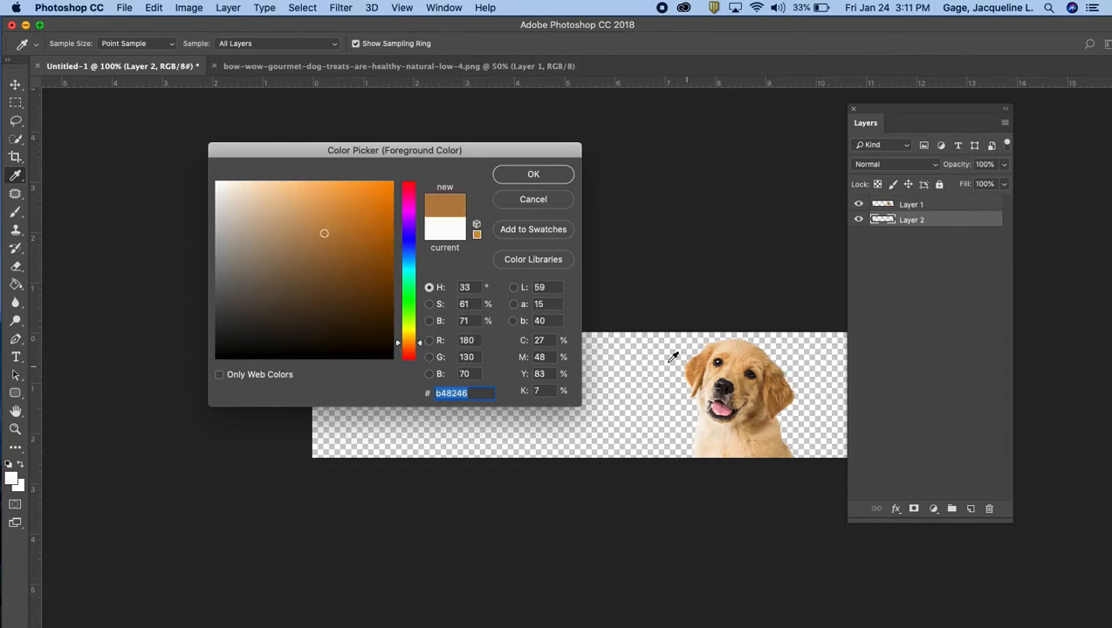
pyautogui.click(355, 250)
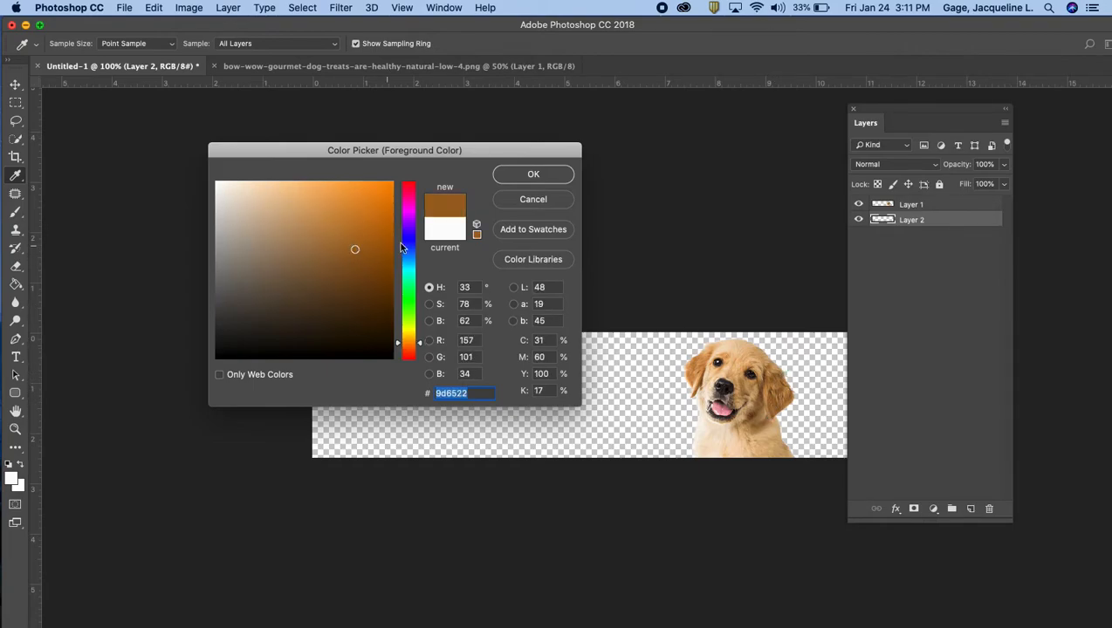
pyautogui.moveTo(370, 215); pyautogui.dragTo(368, 246)
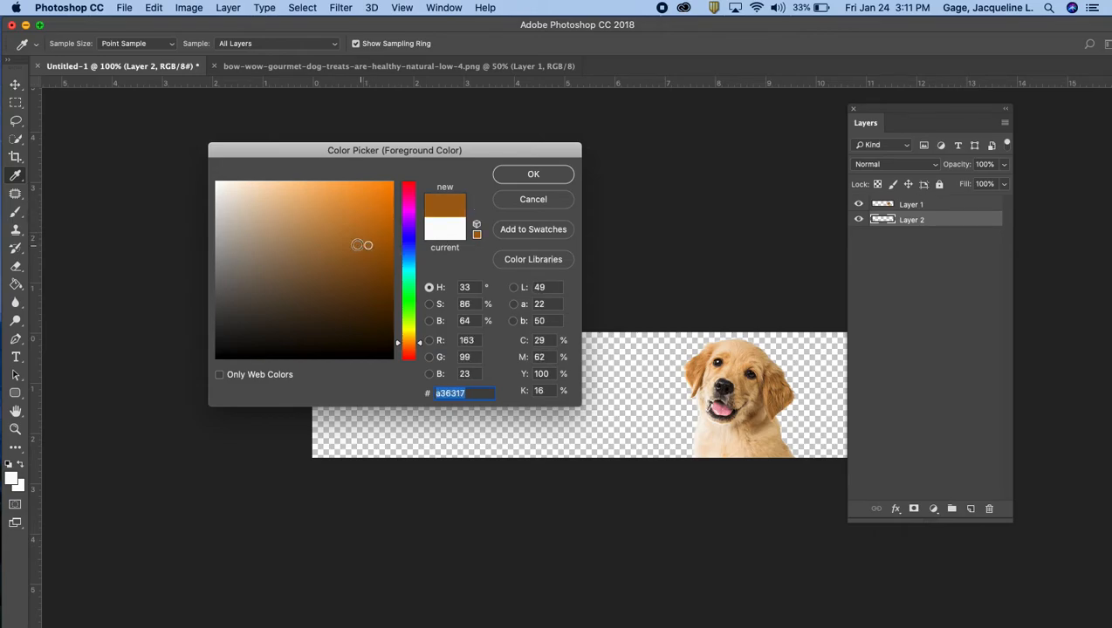
pyautogui.click(533, 175)
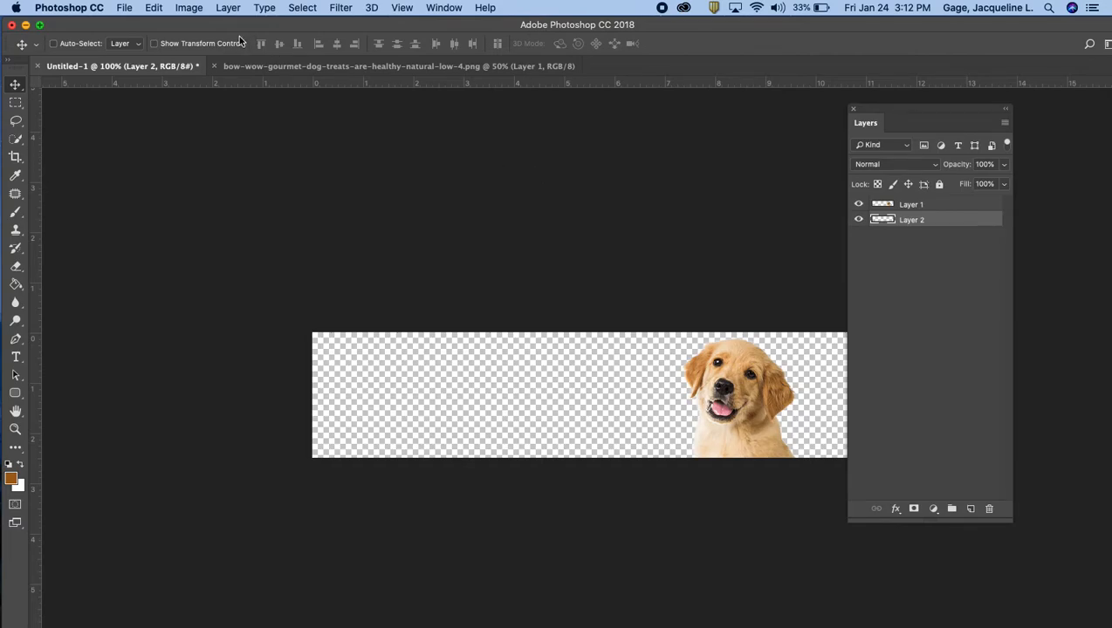
pyautogui.moveTo(20, 290); pyautogui.dragTo(53, 293)
pyautogui.click(355, 377)
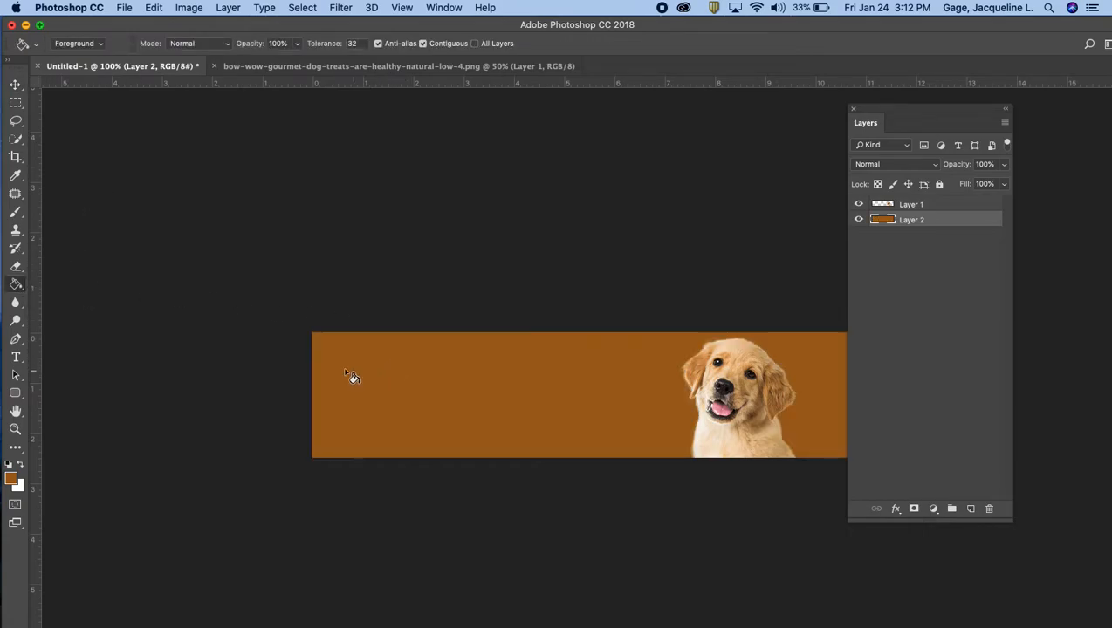
pyautogui.click(156, 8)
pyautogui.click(197, 231)
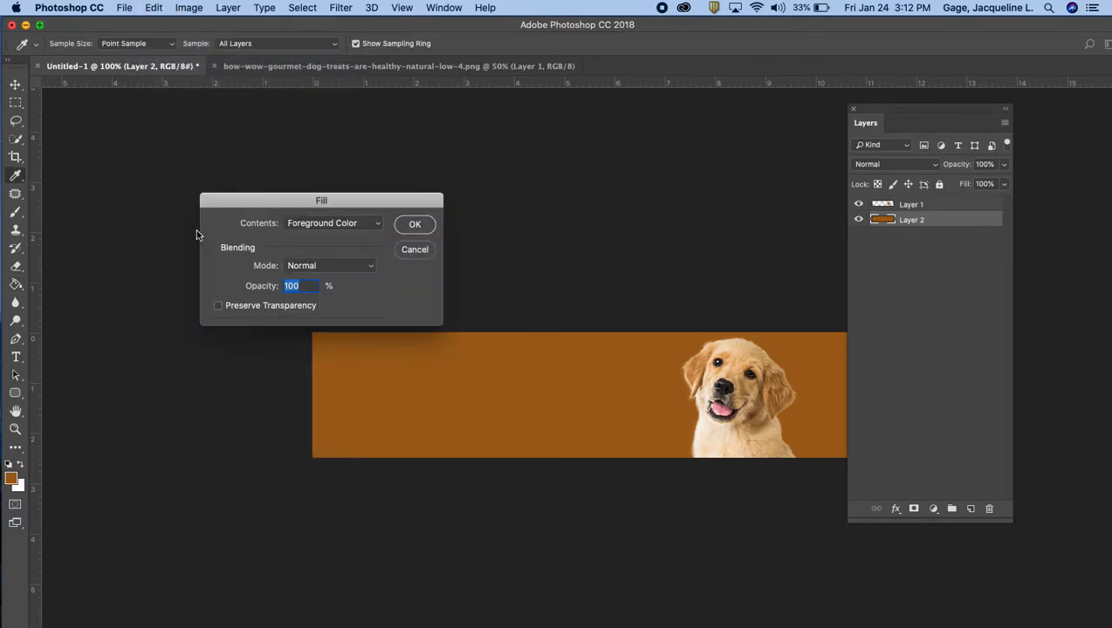
pyautogui.click(415, 251)
pyautogui.press('g')
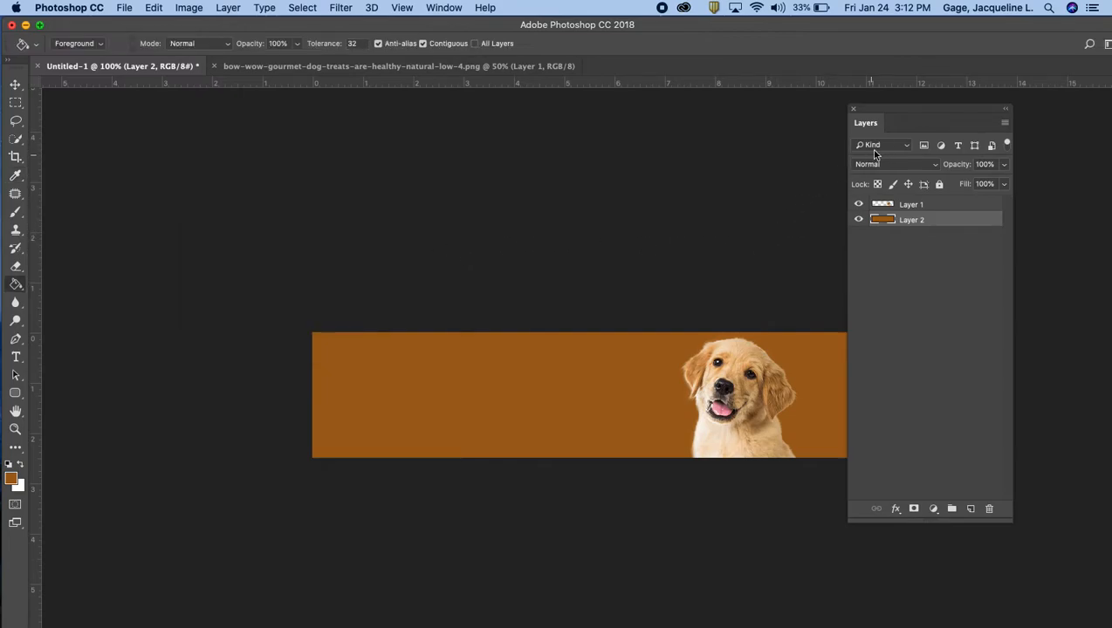
# Move the Layers panel clear of the banner and append the All set to the Custom Shape tool's shapes, enlarging the shape picker
pyautogui.moveTo(894, 112); pyautogui.dragTo(929, 106)
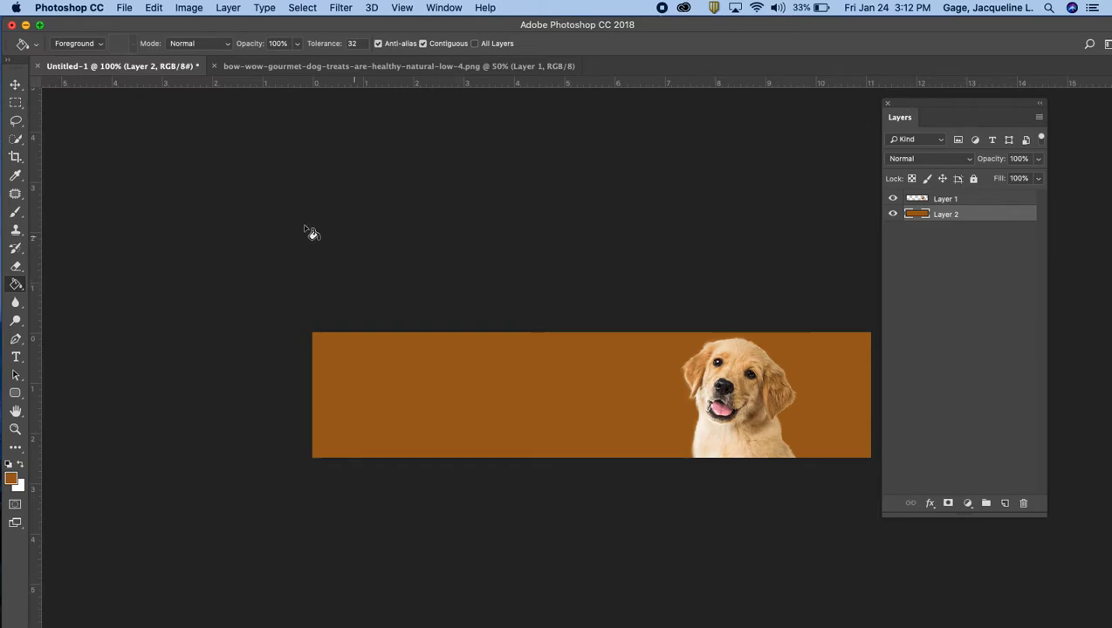
pyautogui.click(15, 398)
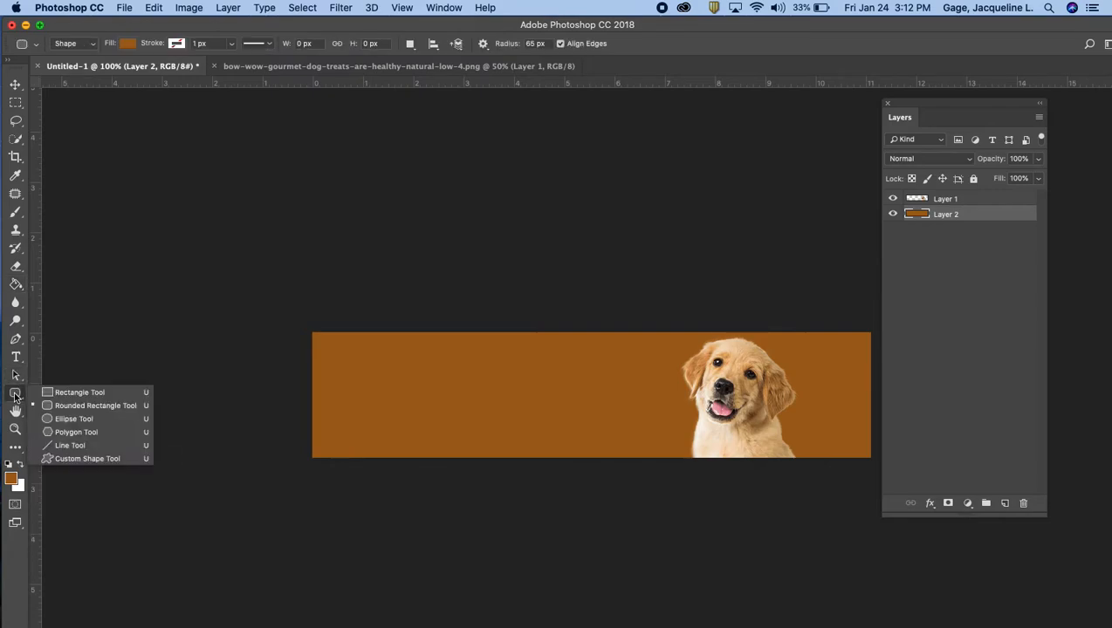
pyautogui.click(91, 459)
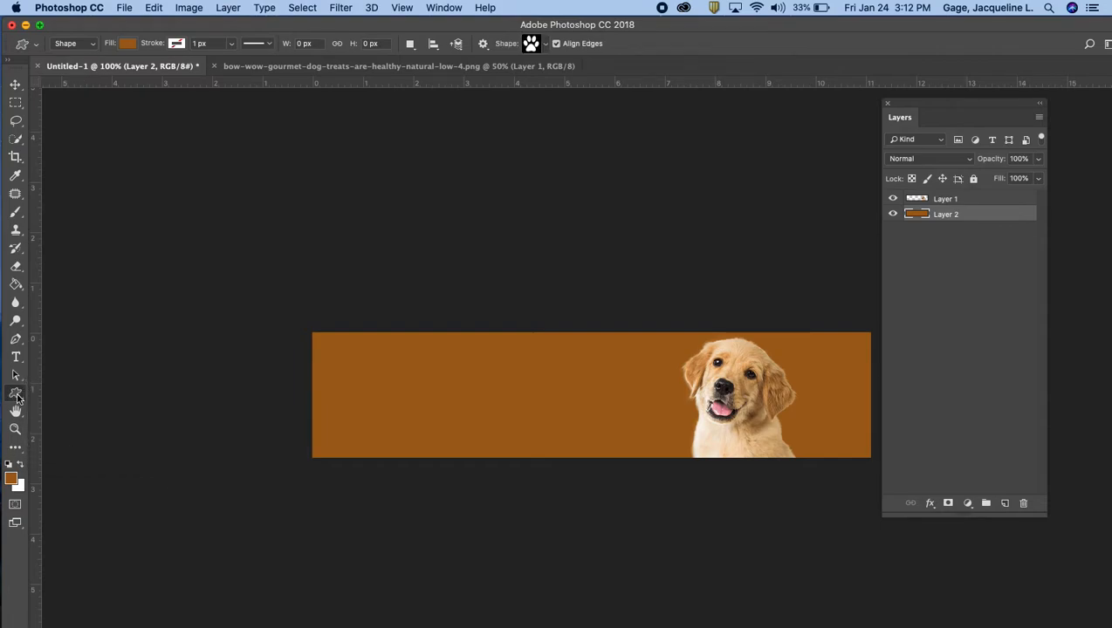
pyautogui.click(547, 44)
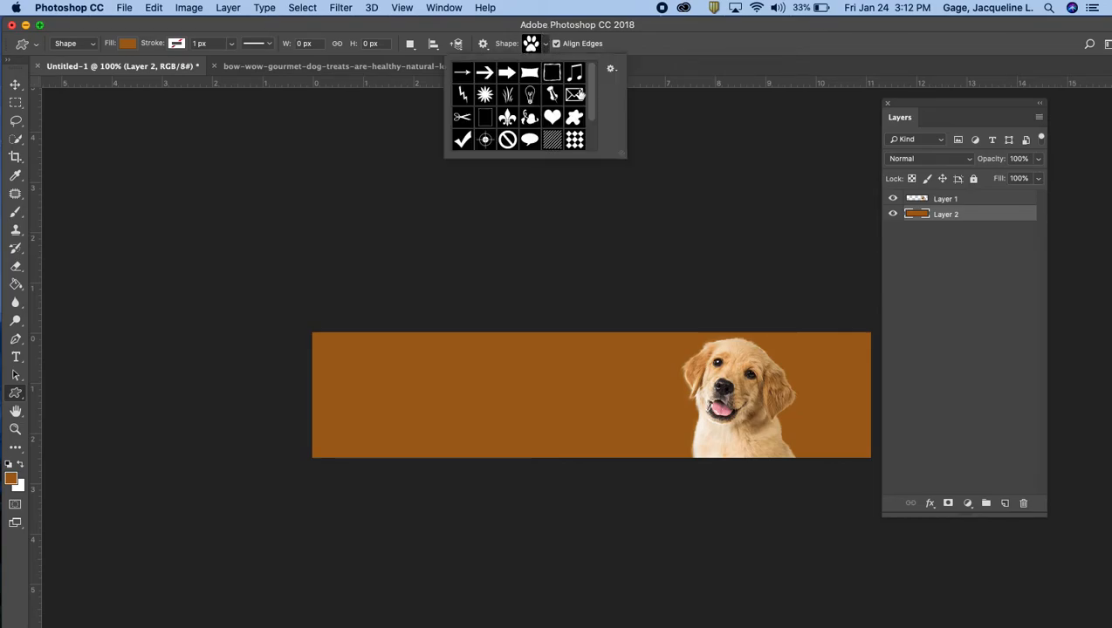
pyautogui.moveTo(621, 157); pyautogui.dragTo(637, 268)
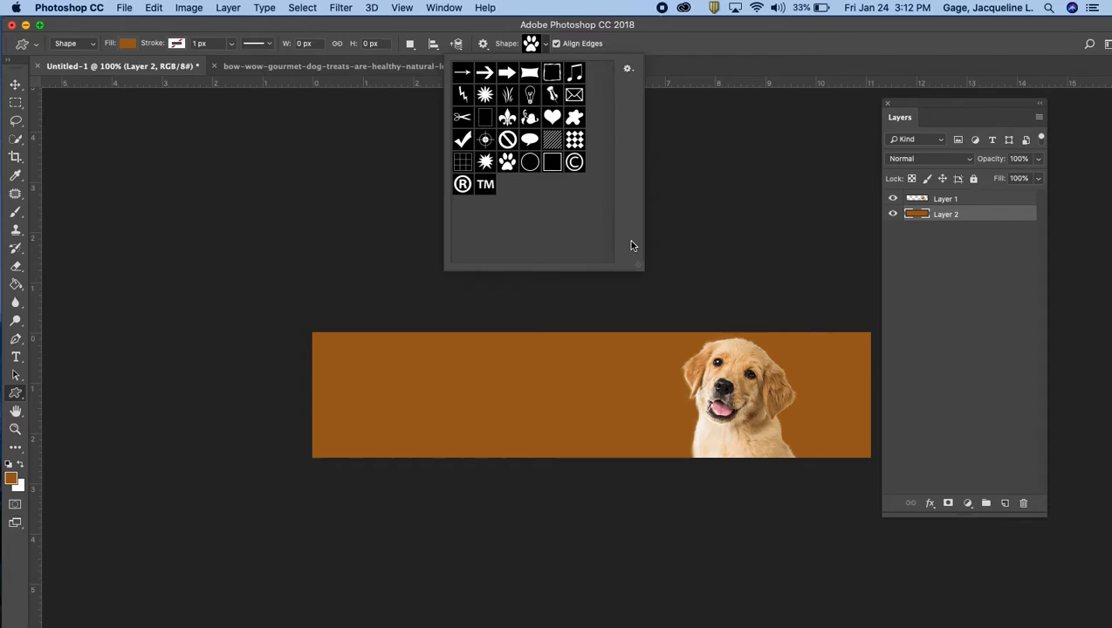
pyautogui.click(628, 71)
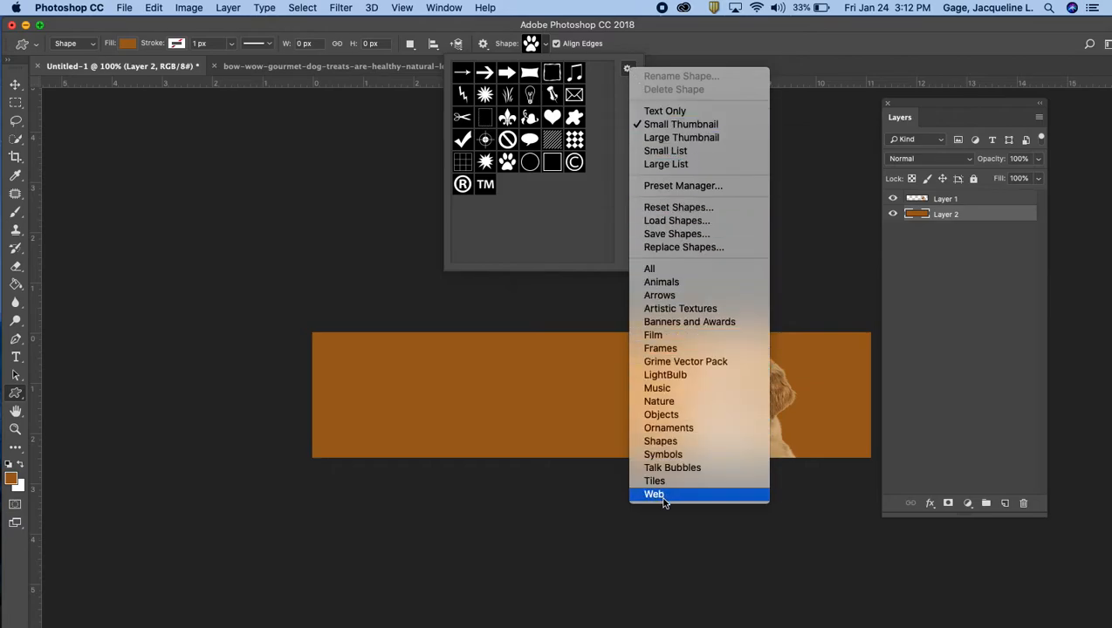
pyautogui.click(650, 270)
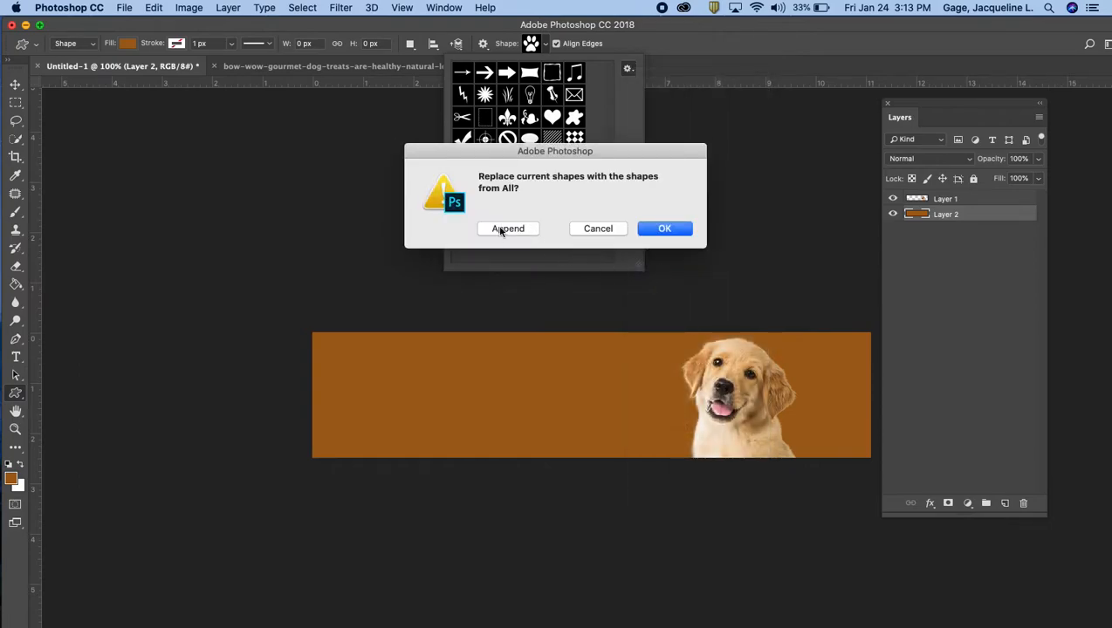
pyautogui.click(502, 230)
pyautogui.moveTo(642, 264); pyautogui.dragTo(822, 465)
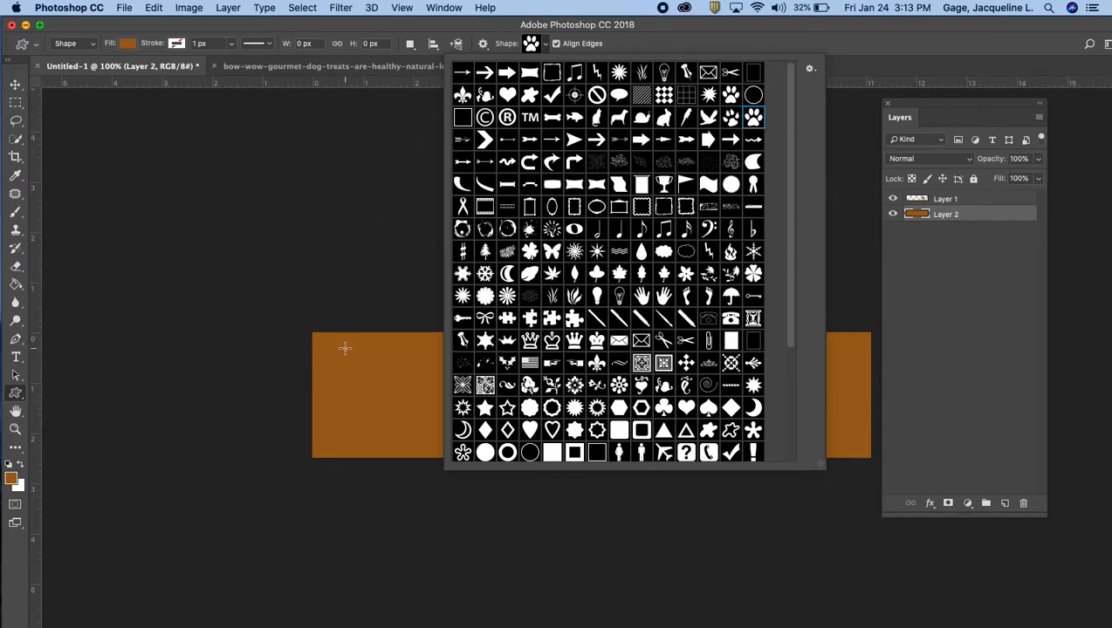
# Draw a paw print shape about 127 px wide near the banner's left end and give it a light tan fill
pyautogui.moveTo(344, 349); pyautogui.dragTo(460, 426)
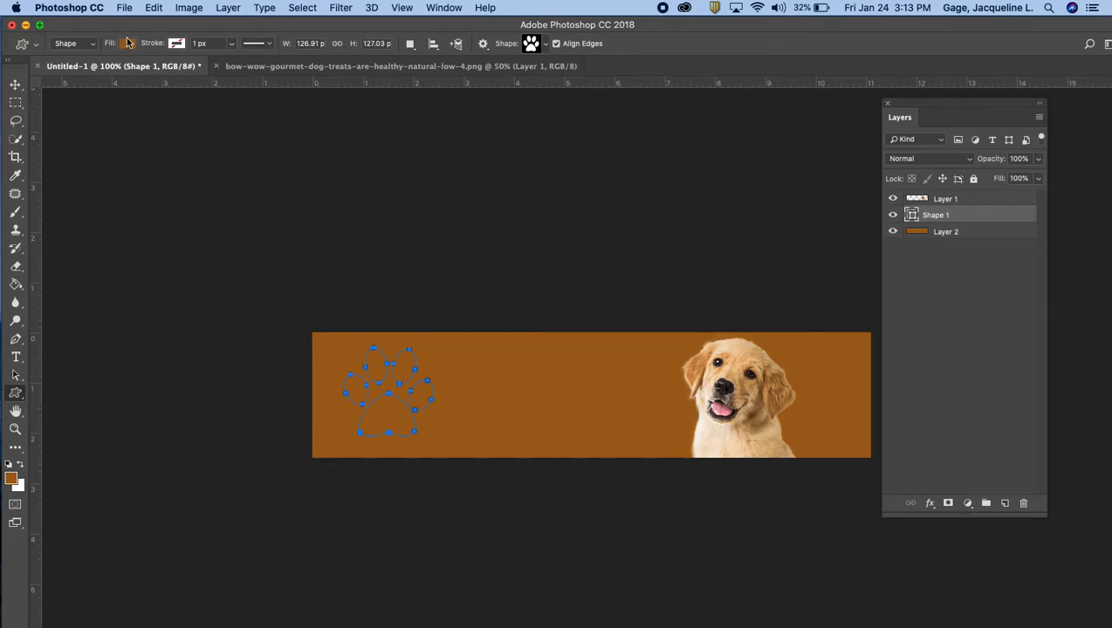
pyautogui.click(127, 44)
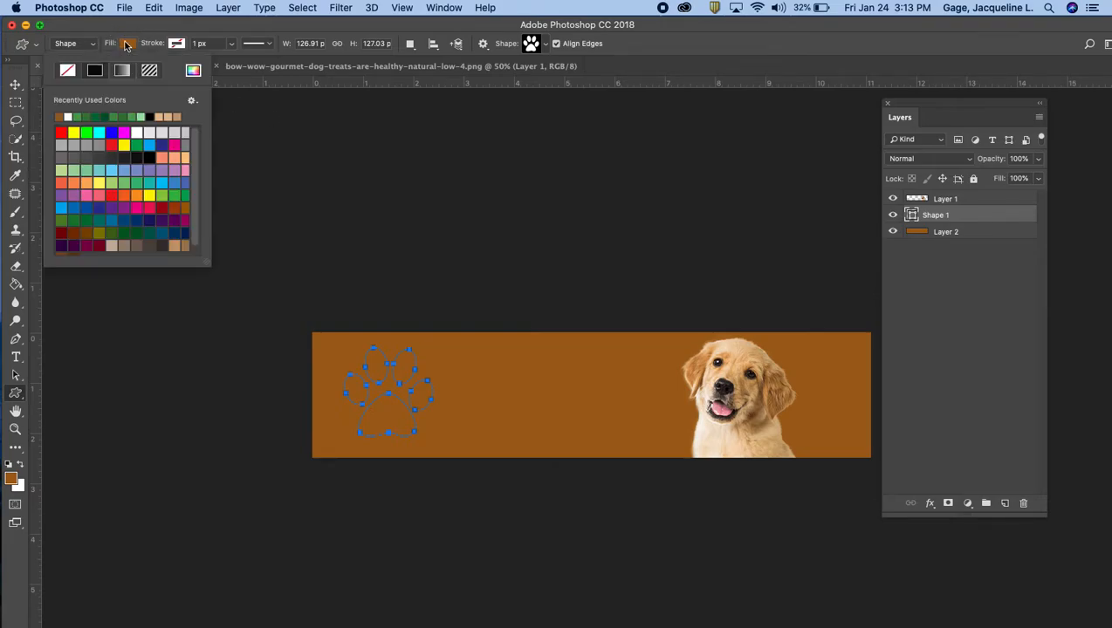
pyautogui.click(167, 117)
pyautogui.click(194, 28)
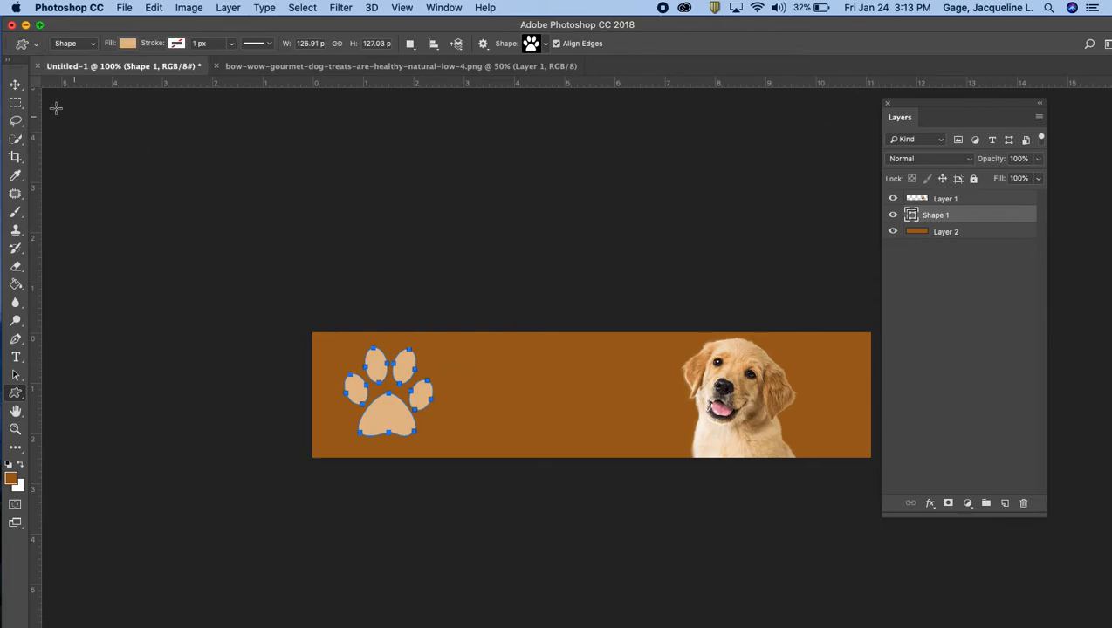
# Add a new empty layer above the puppy's layer
pyautogui.click(971, 200)
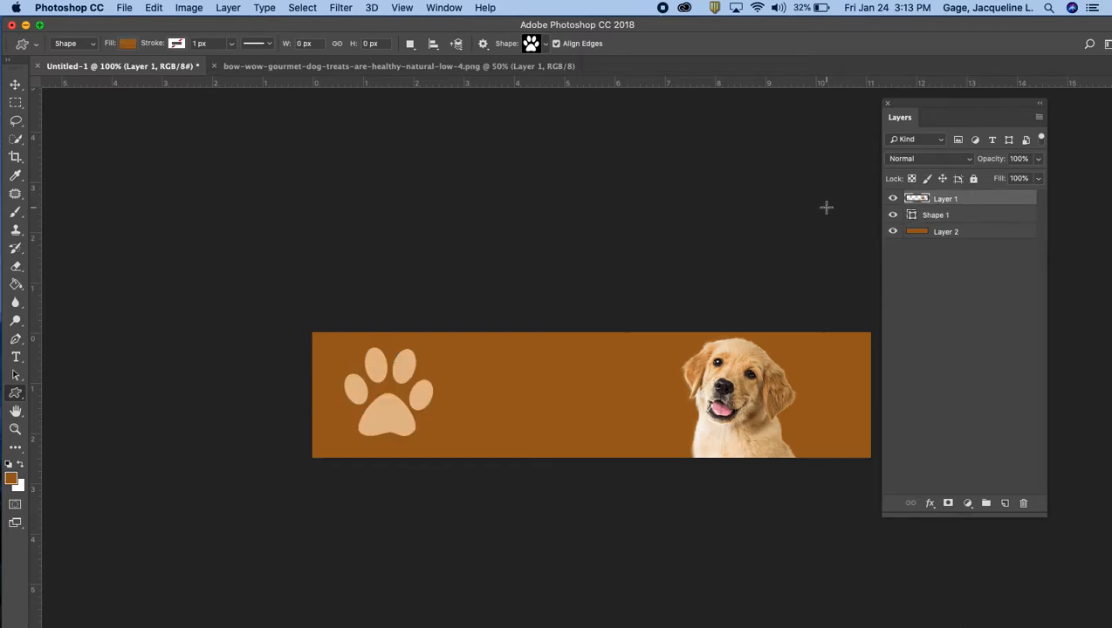
pyautogui.click(979, 216)
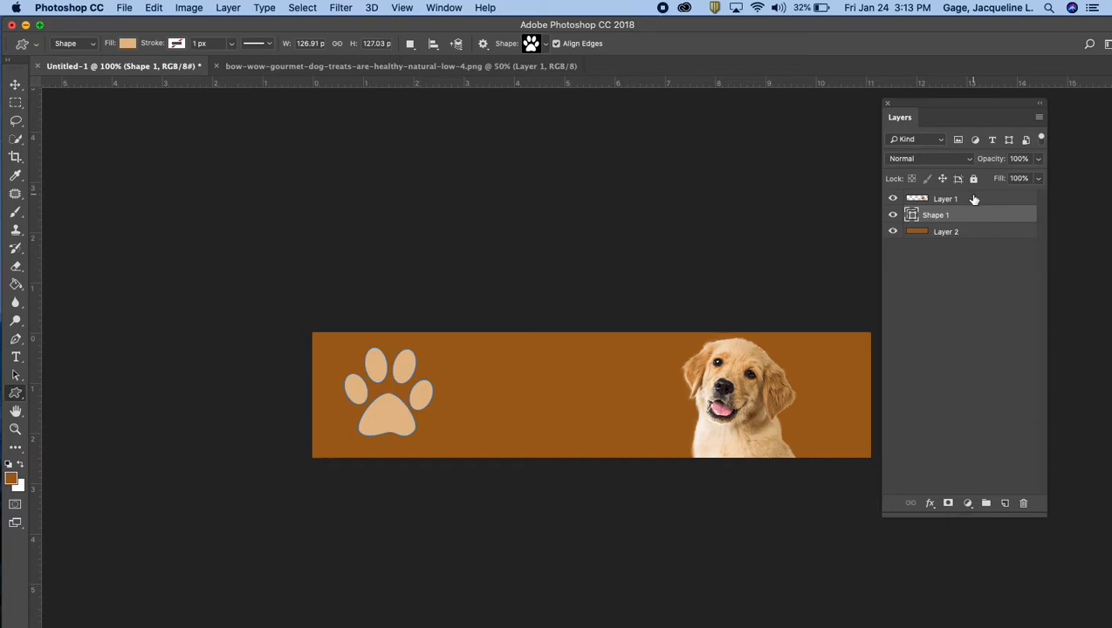
pyautogui.click(974, 200)
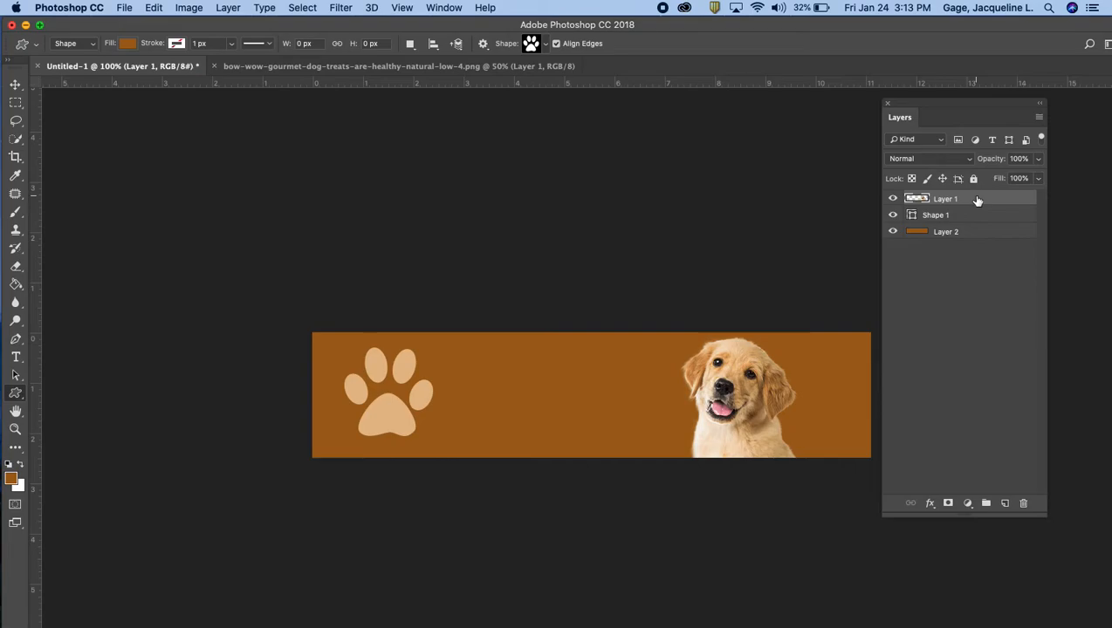
pyautogui.click(1005, 504)
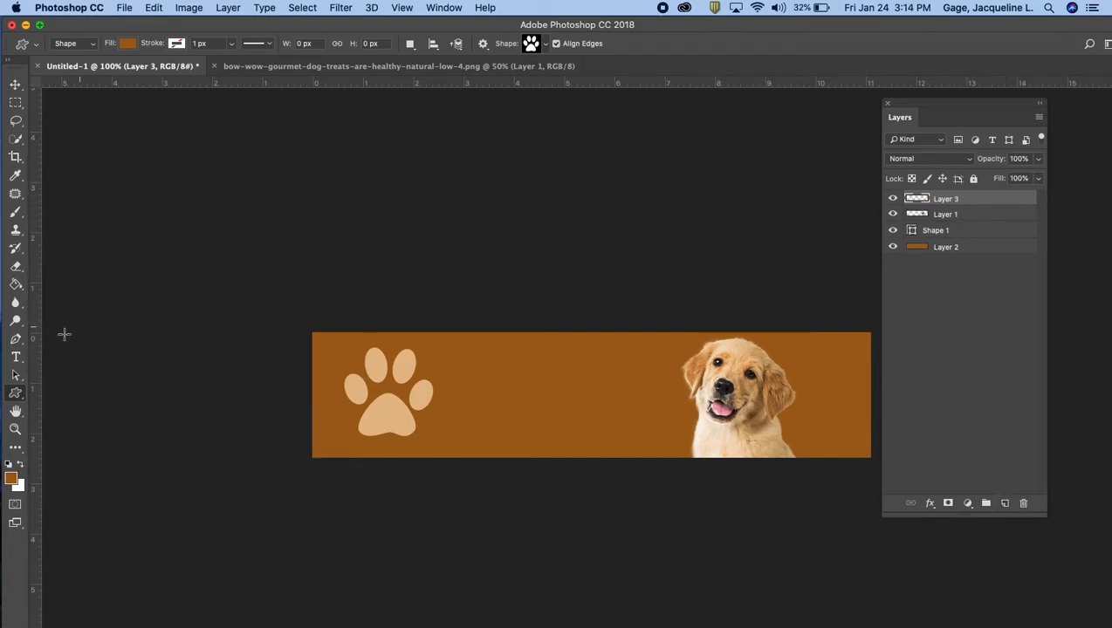
# Create a text box between the paw print and the puppy with the word RESTON, and color the text white
pyautogui.click(16, 358)
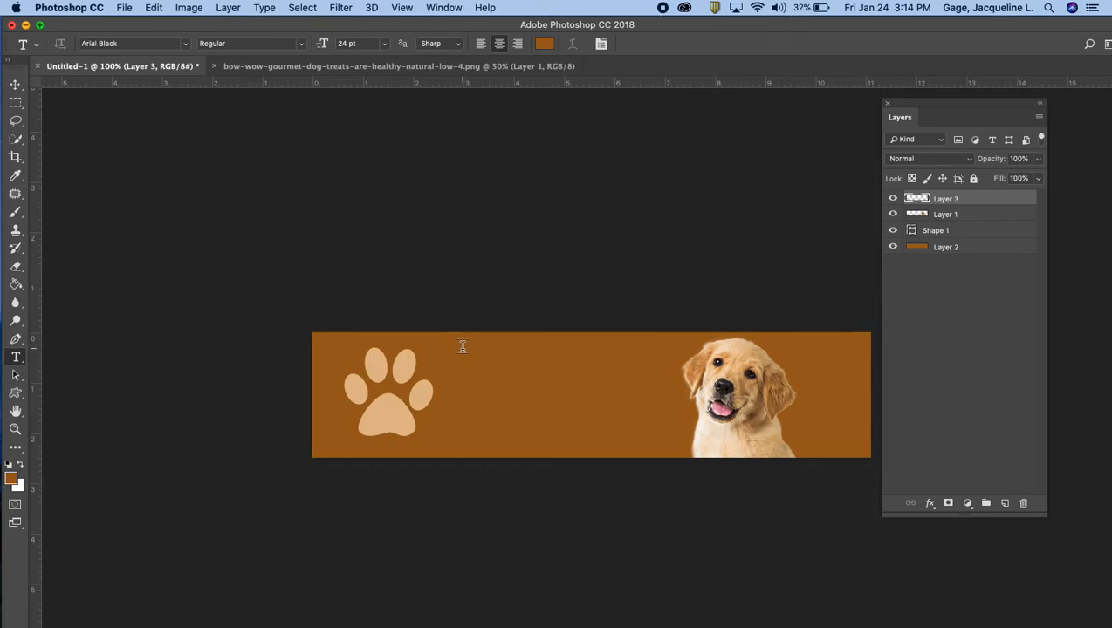
pyautogui.moveTo(463, 347); pyautogui.dragTo(635, 438)
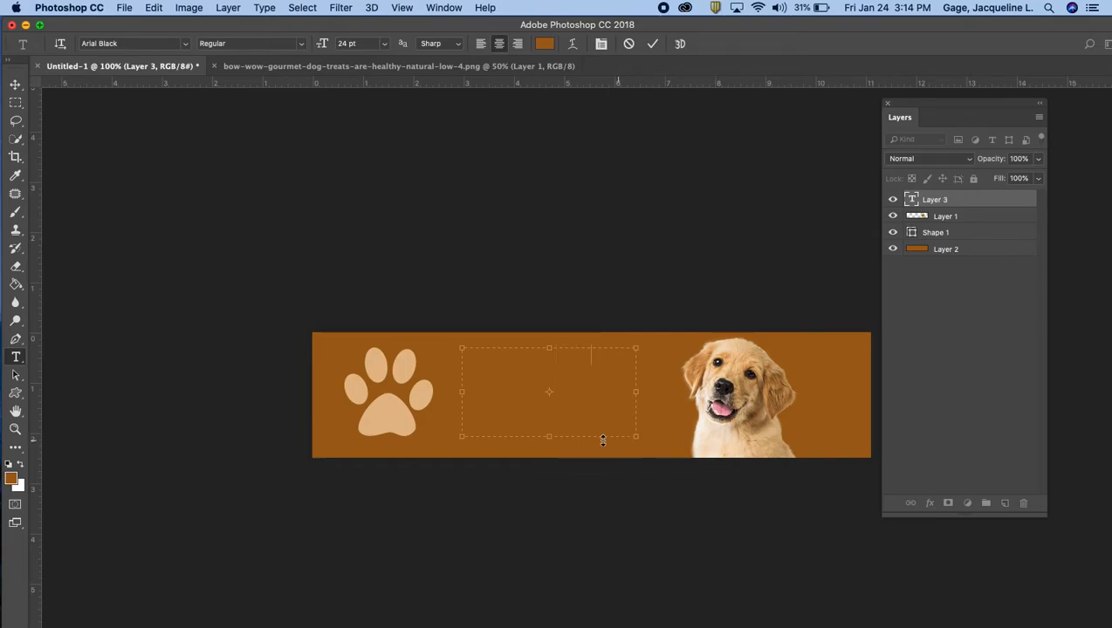
pyautogui.moveTo(597, 352); pyautogui.dragTo(471, 353)
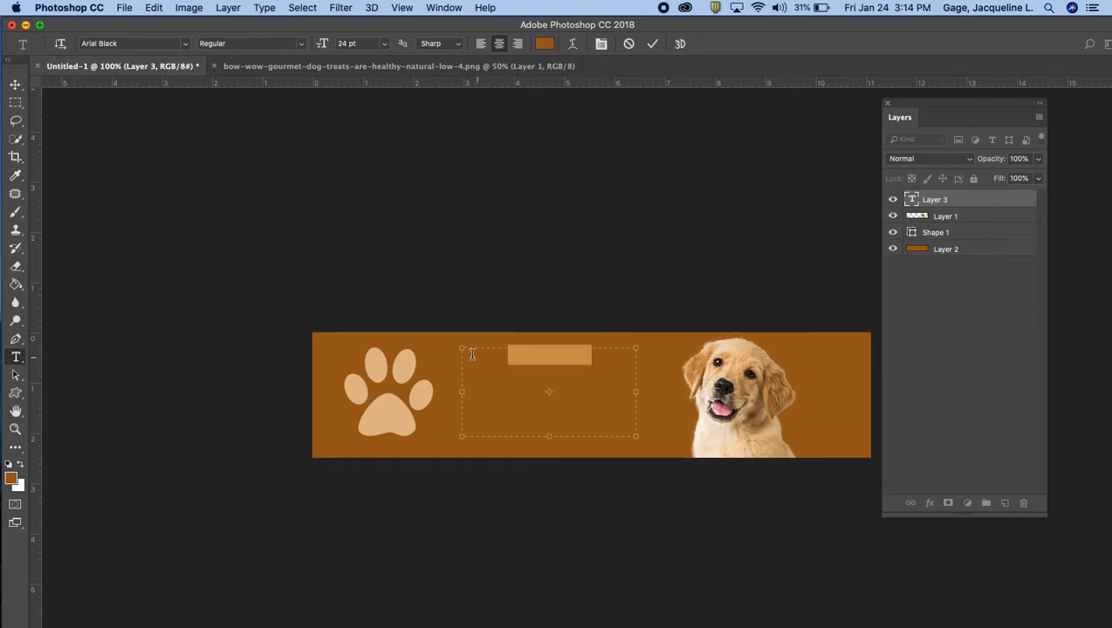
pyautogui.click(545, 44)
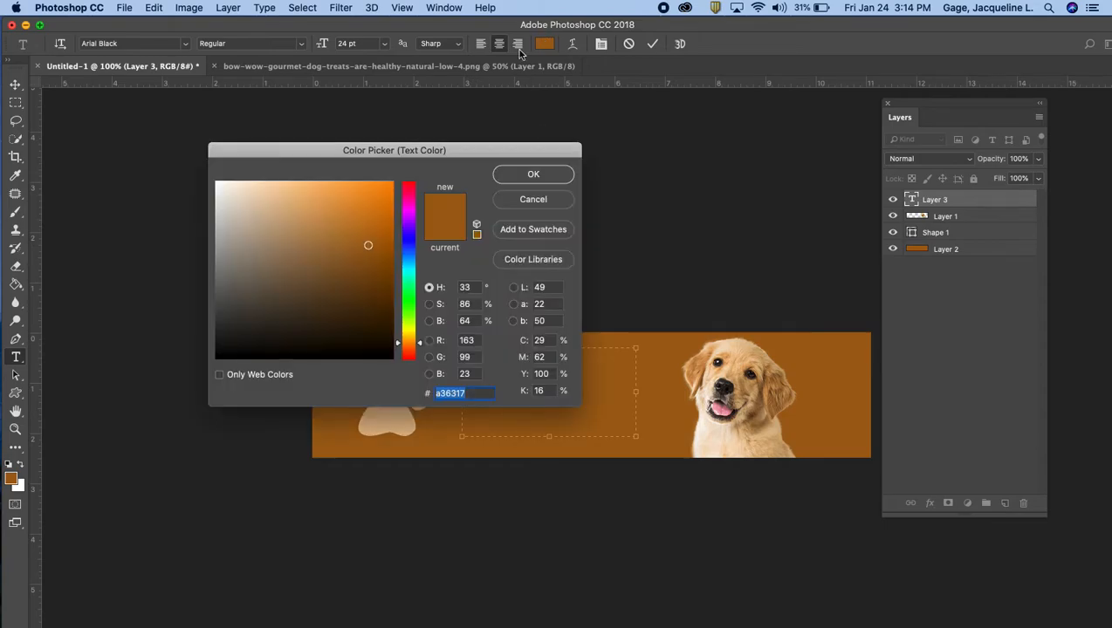
pyautogui.click(220, 186)
pyautogui.click(532, 173)
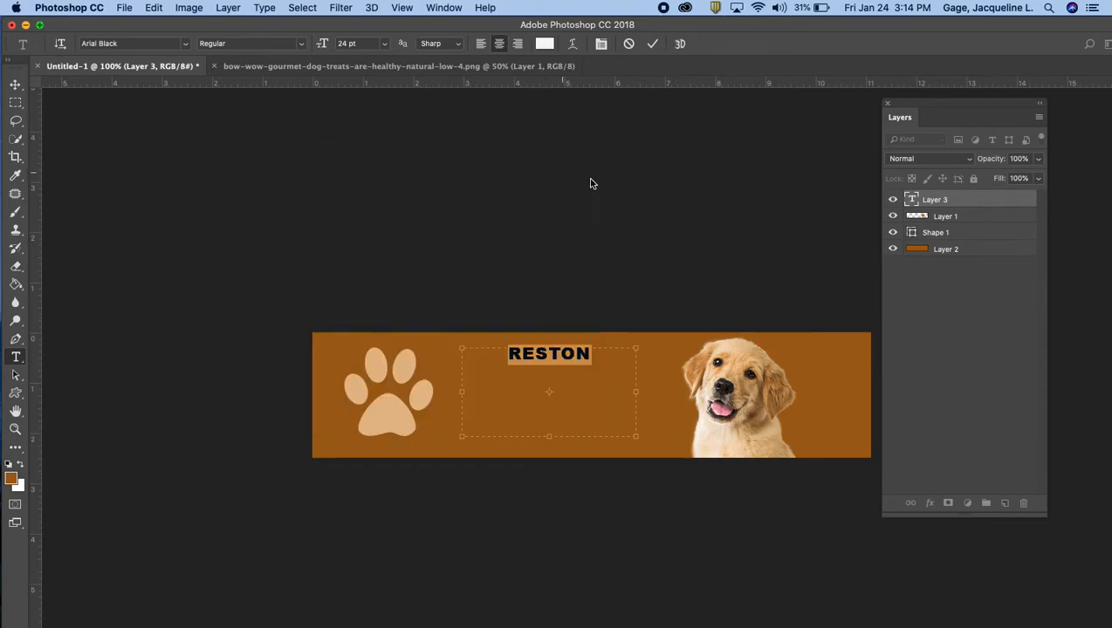
# Complete the banner text to read RESTON ANIMAL on the first line and HOSPITAL on the second
pyautogui.click(591, 353)
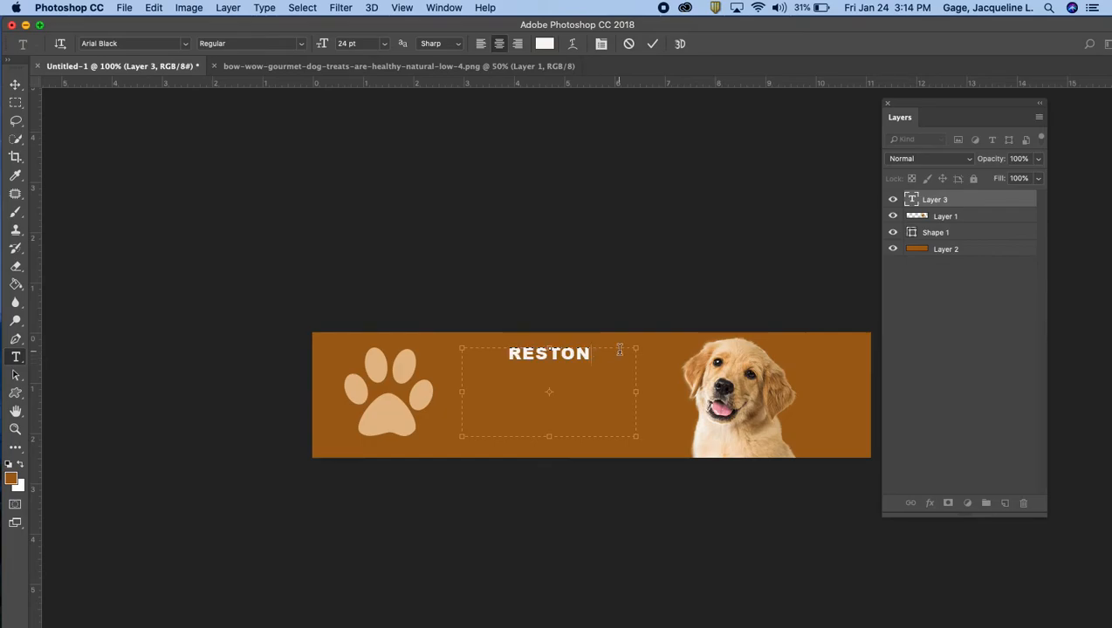
pyautogui.write('A')
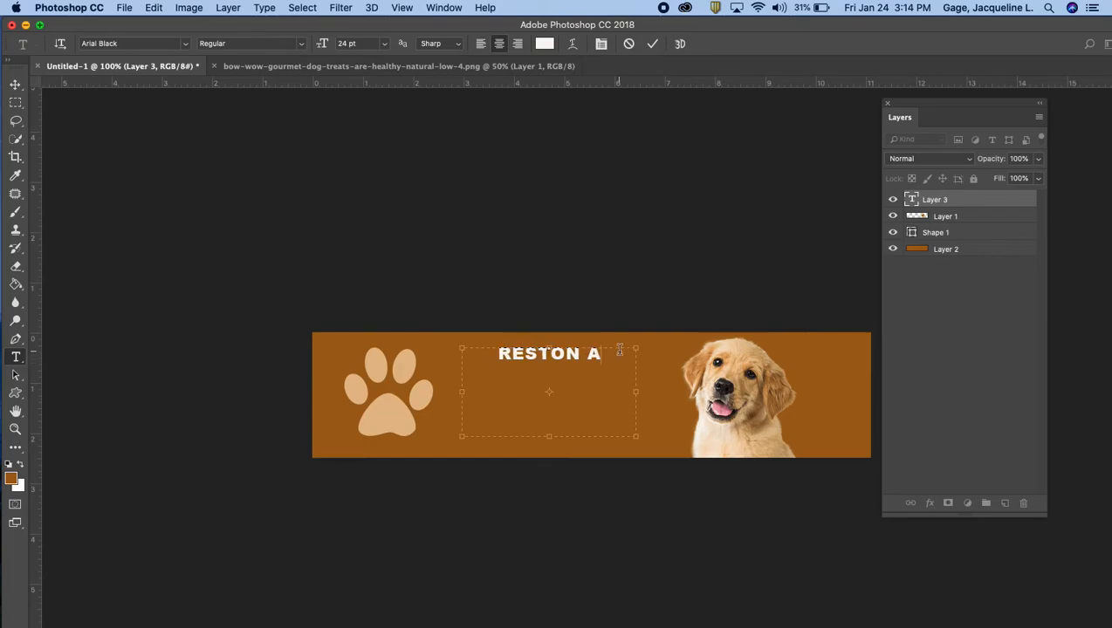
pyautogui.write('NIMAL ')
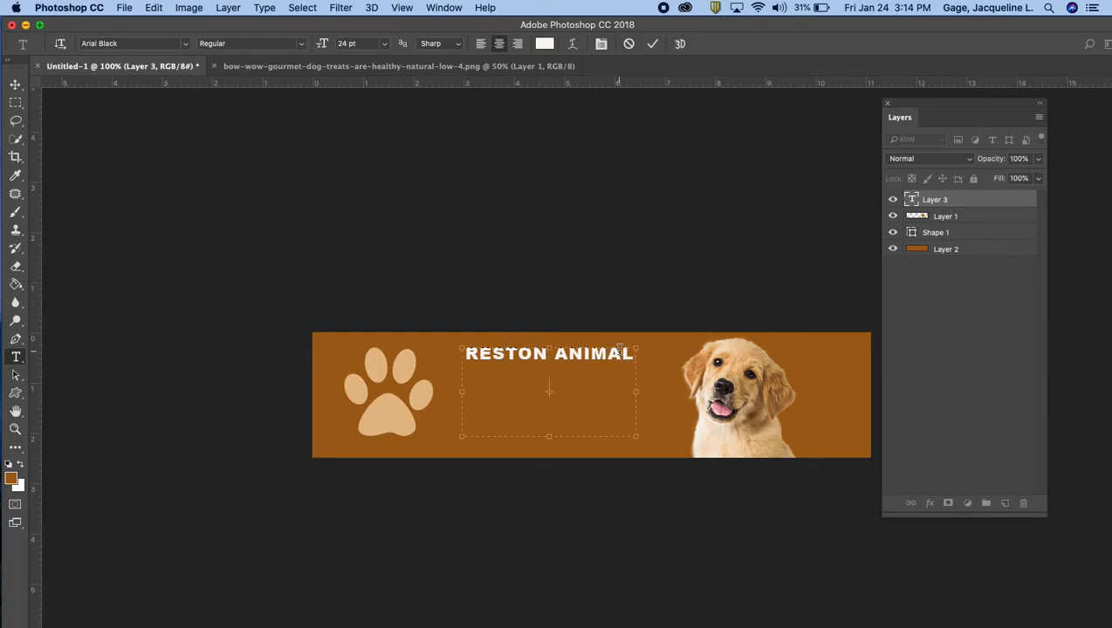
pyautogui.write('HOSPITAL')
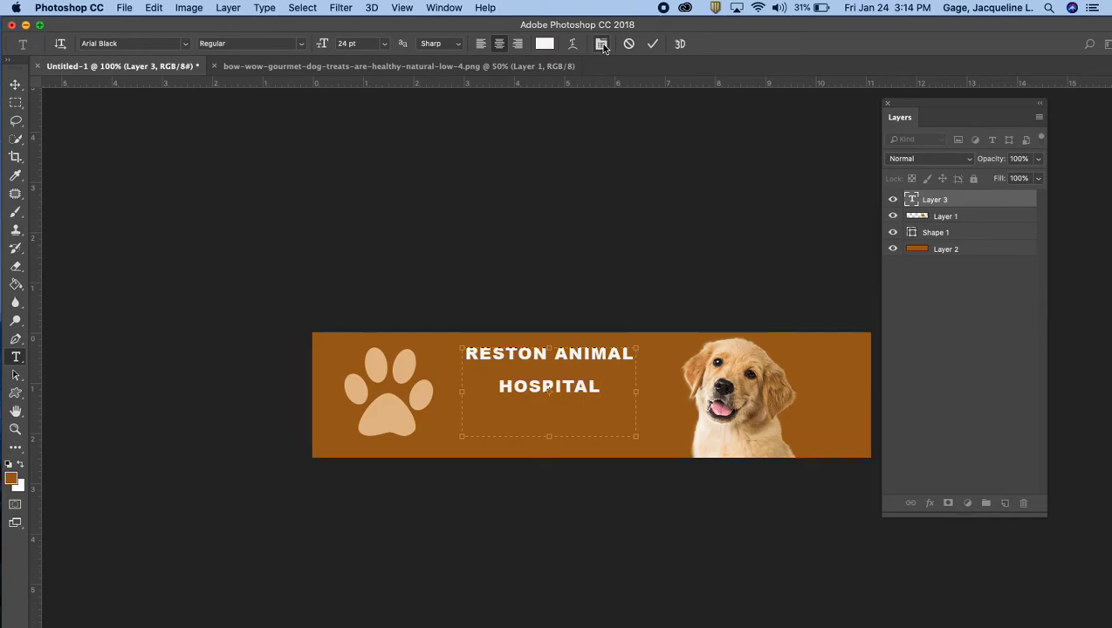
# Set all the banner text to 48 pt and enlarge the text box toward the puppy and the banner's lower edge to fit every word
pyautogui.moveTo(0, 128); pyautogui.dragTo(623, 130)
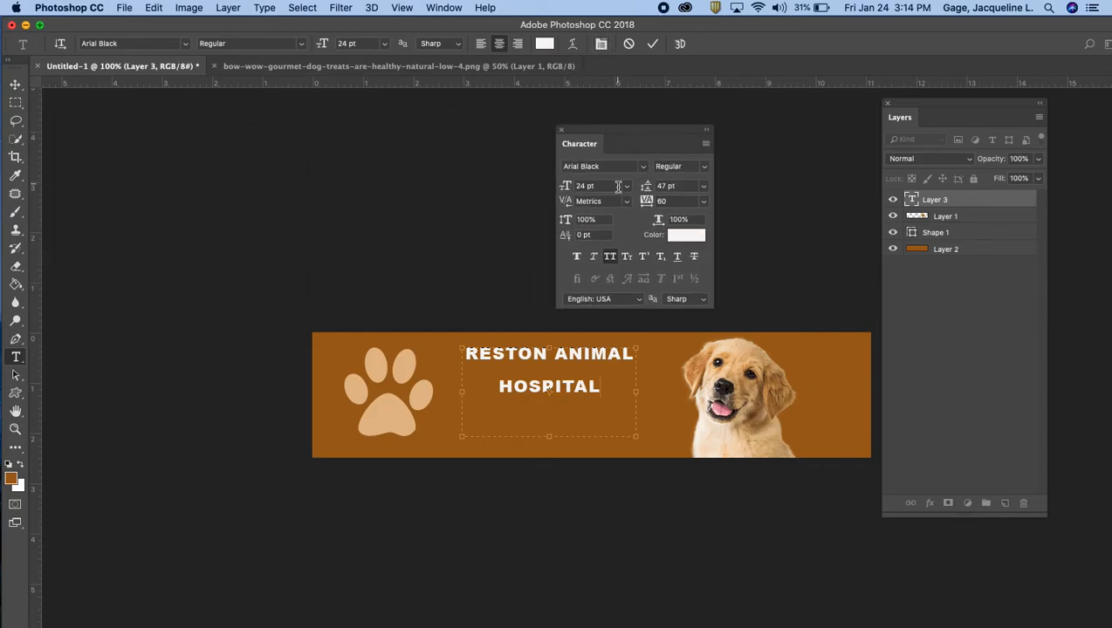
pyautogui.click(626, 186)
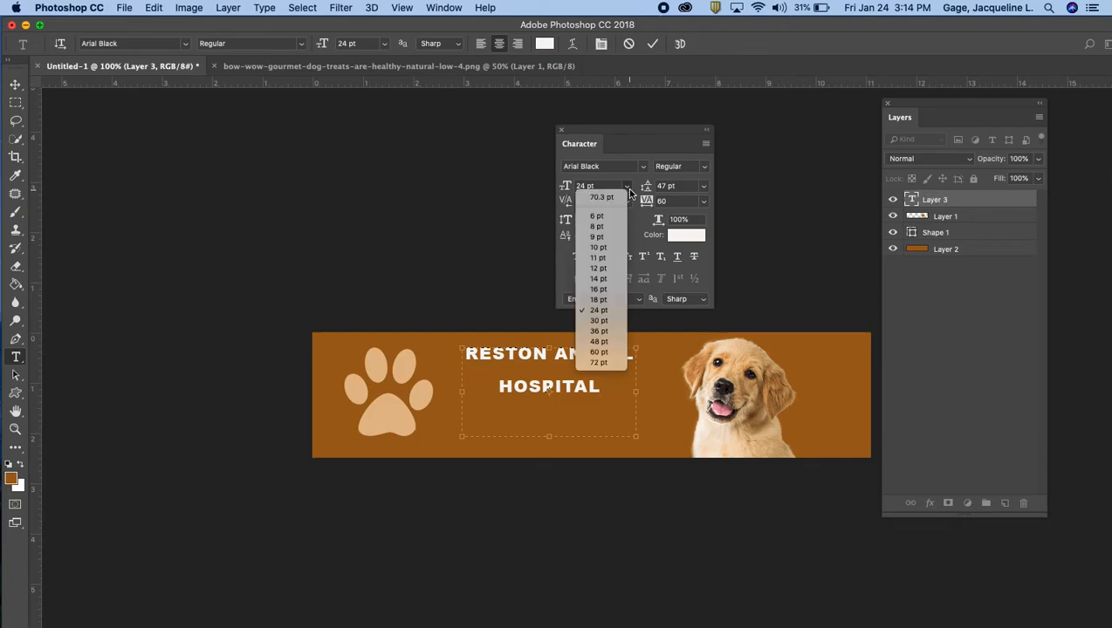
pyautogui.click(601, 330)
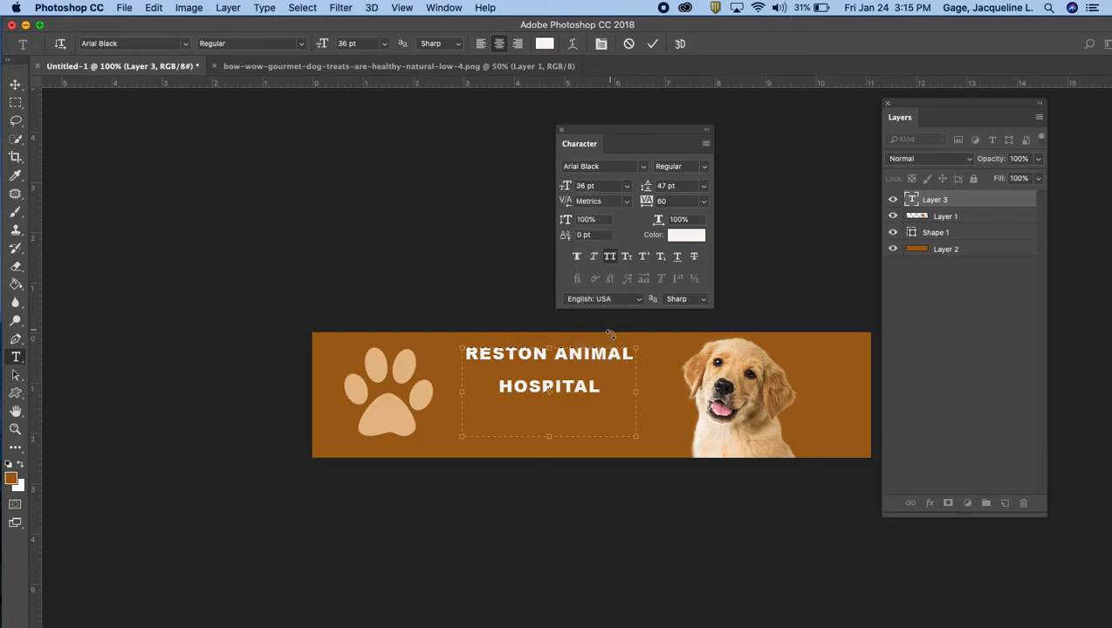
pyautogui.moveTo(601, 389); pyautogui.dragTo(465, 349)
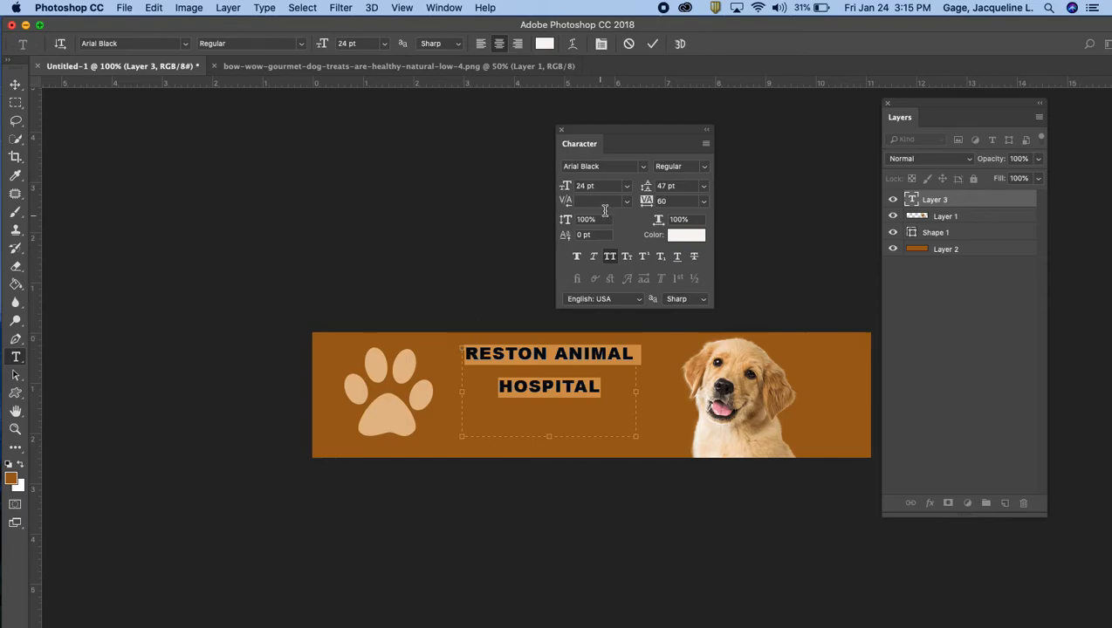
pyautogui.click(625, 186)
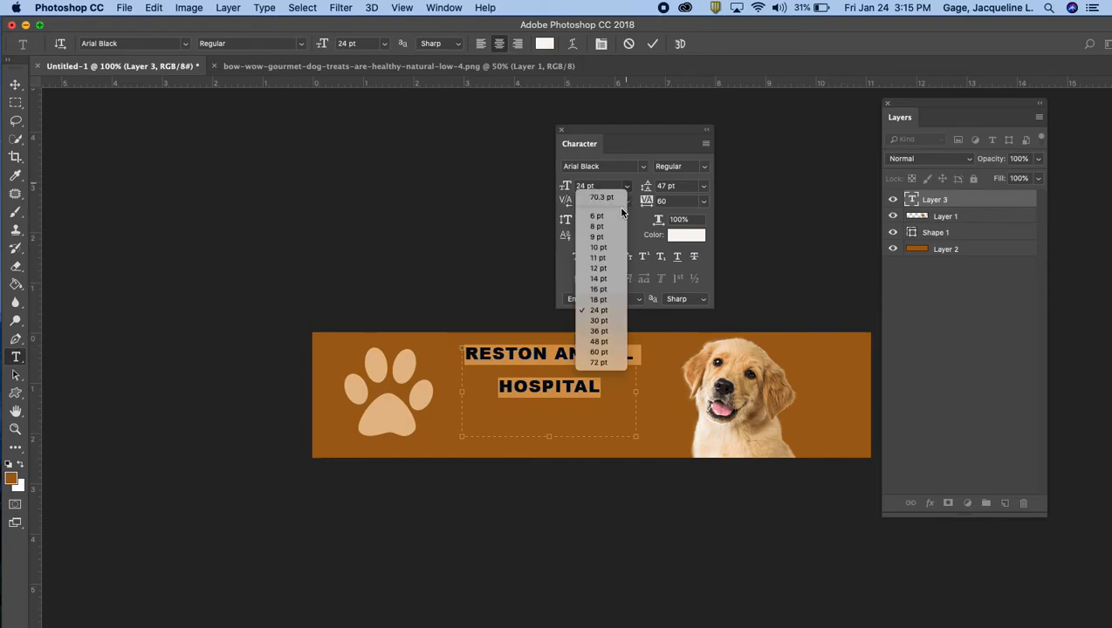
pyautogui.click(599, 341)
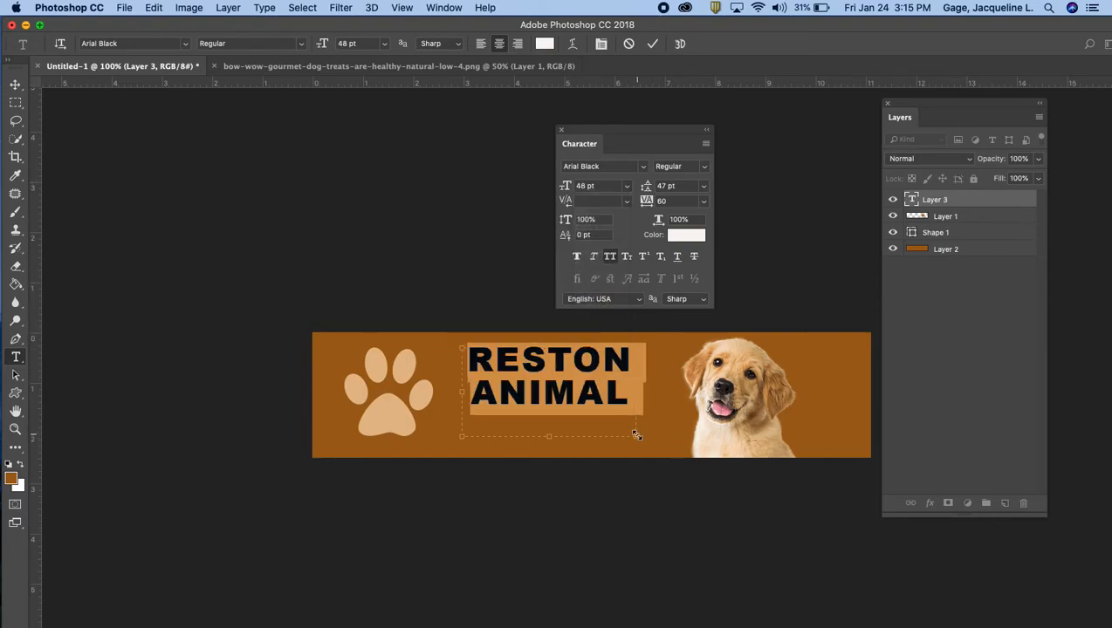
pyautogui.moveTo(636, 437); pyautogui.dragTo(679, 436)
pyautogui.moveTo(571, 437); pyautogui.dragTo(571, 456)
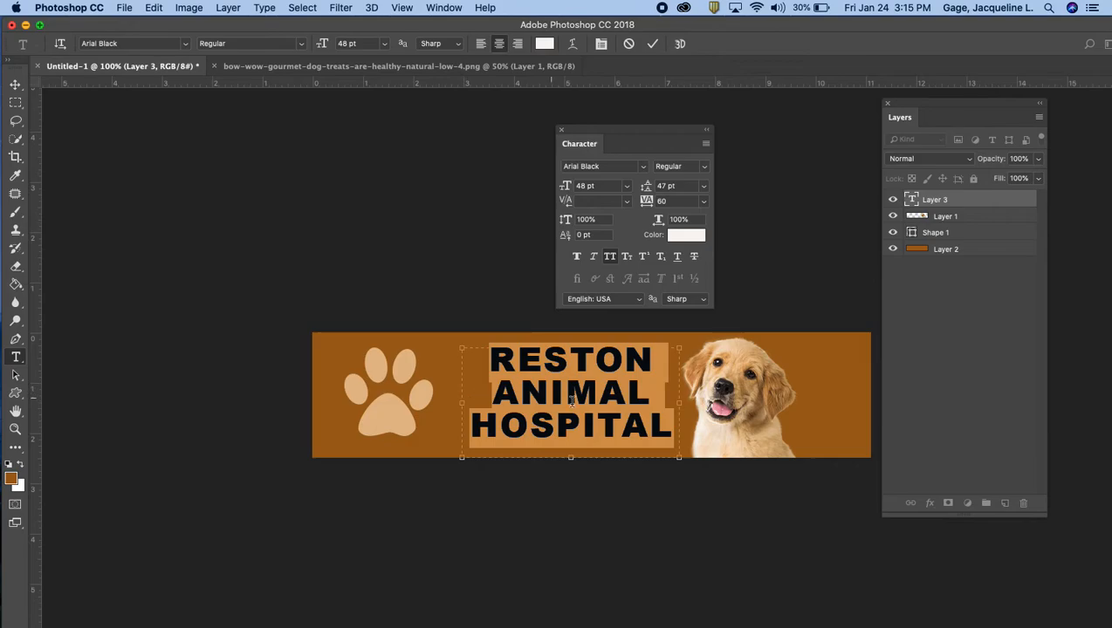
# Reduce the words RESTON ANIMAL to 24 pt and move the text block down and left, between the paw print and the puppy
pyautogui.doubleClick(631, 396)
pyautogui.keyDown('shift'); pyautogui.click(531, 364); pyautogui.keyUp('shift')
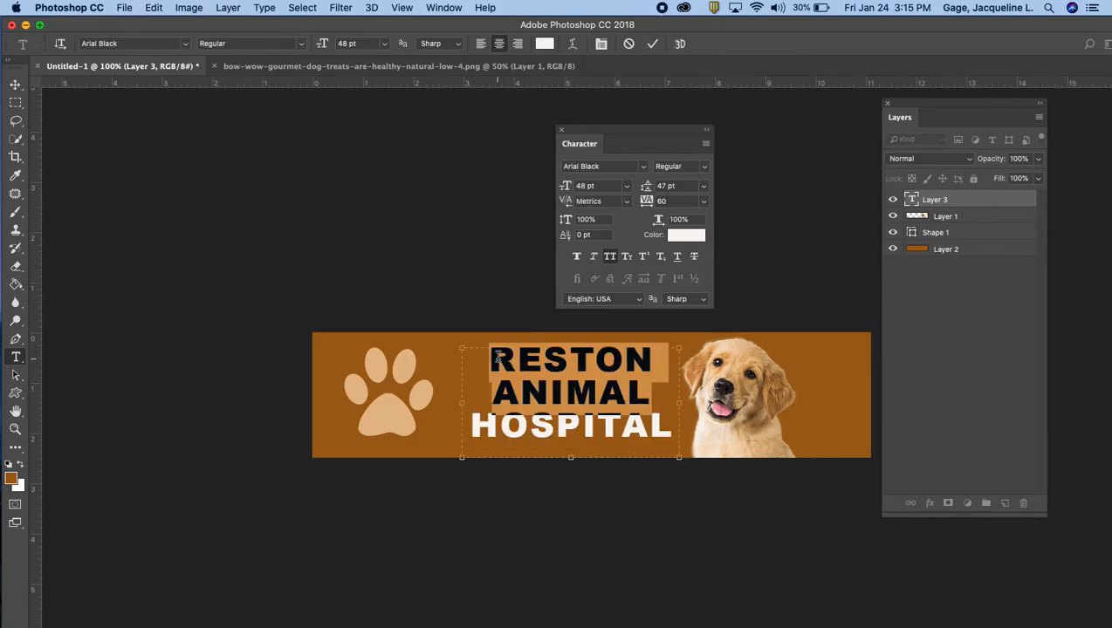
pyautogui.click(625, 186)
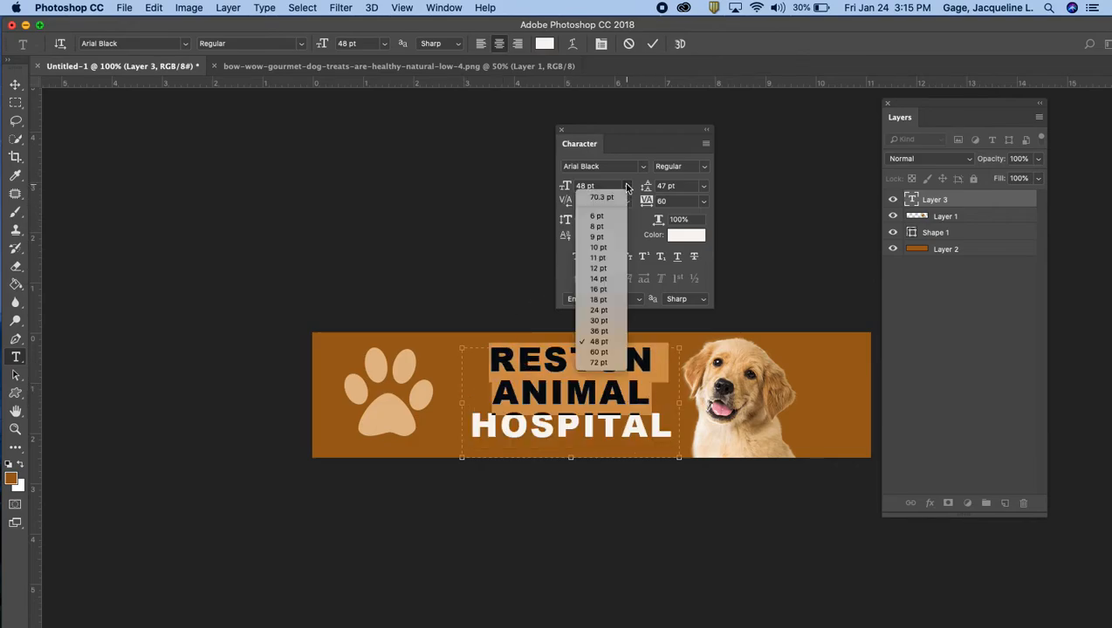
pyautogui.click(597, 310)
pyautogui.click(586, 371)
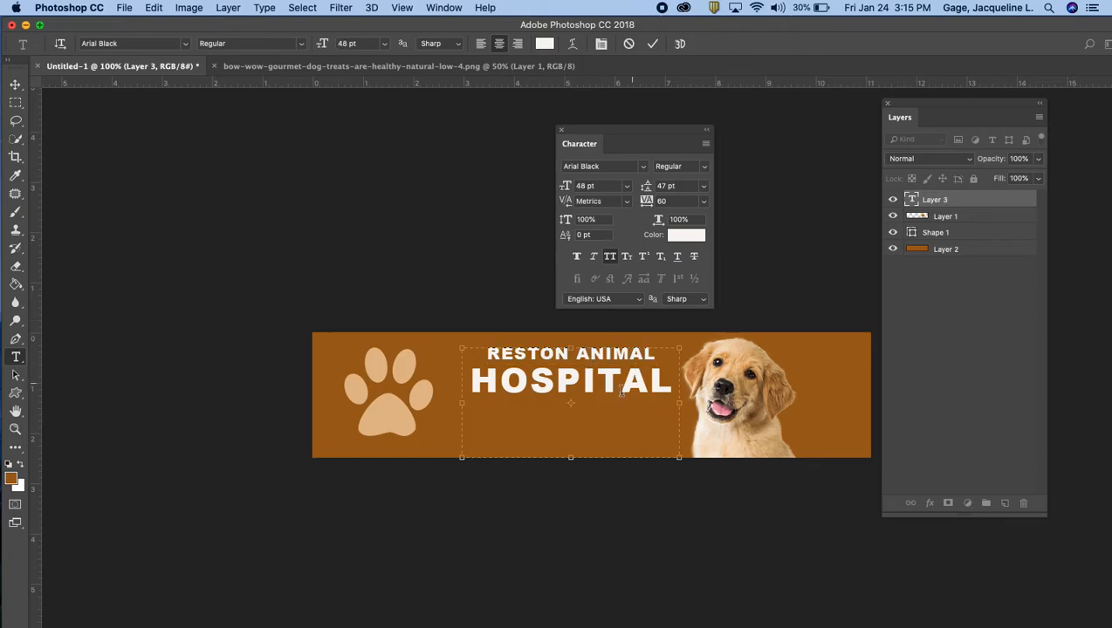
pyautogui.click(15, 86)
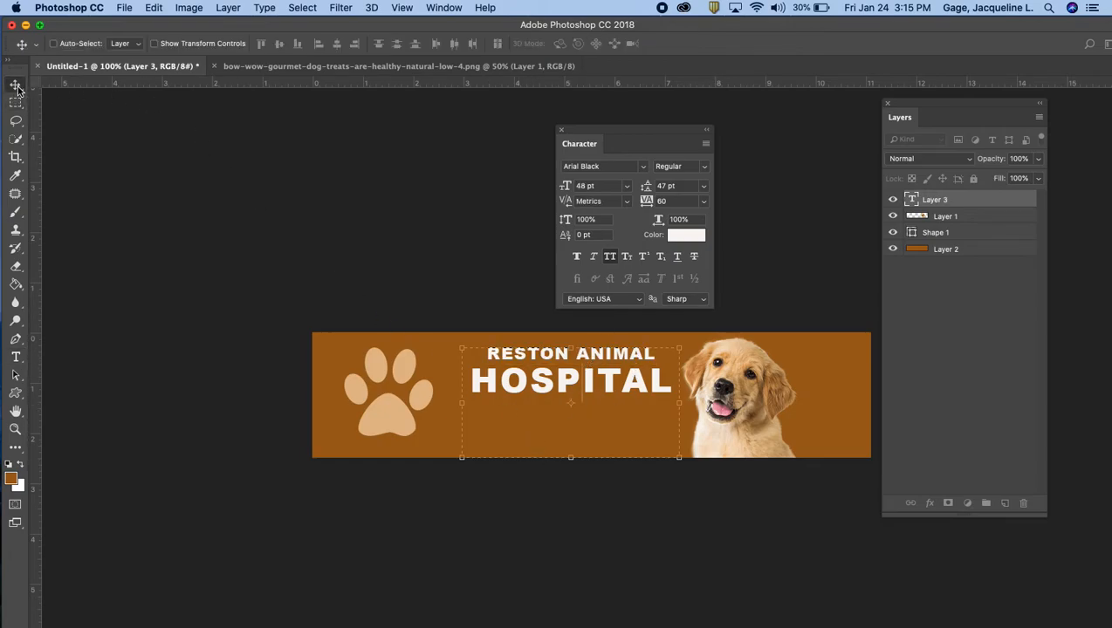
pyautogui.moveTo(570, 366); pyautogui.dragTo(550, 390)
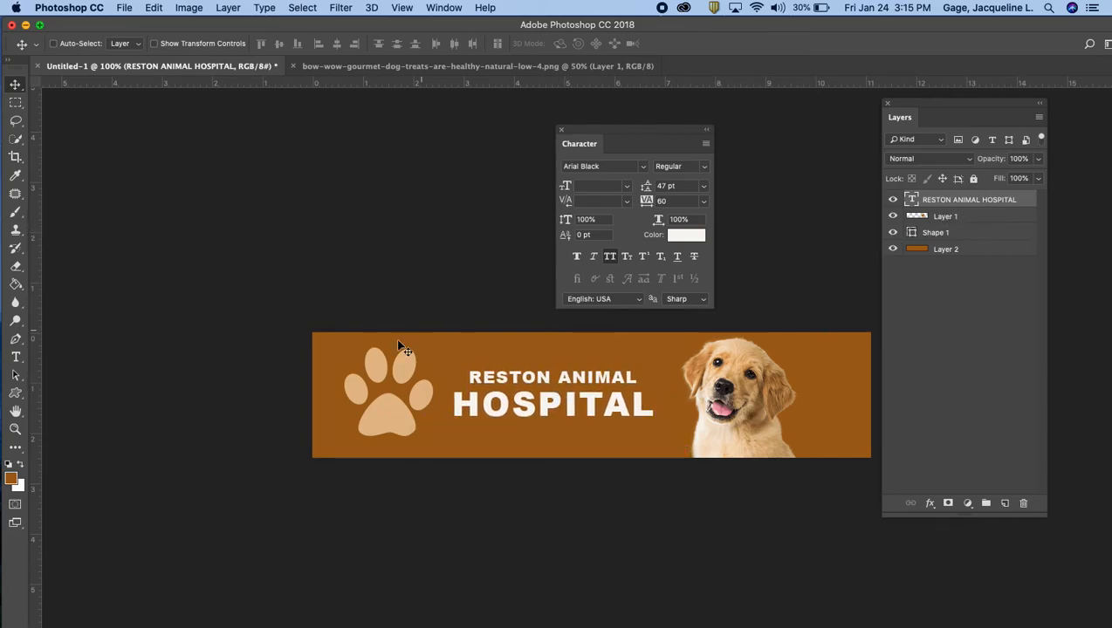
# Select the paw print's layer and set the layer thumbnails to the largest size
pyautogui.click(970, 236)
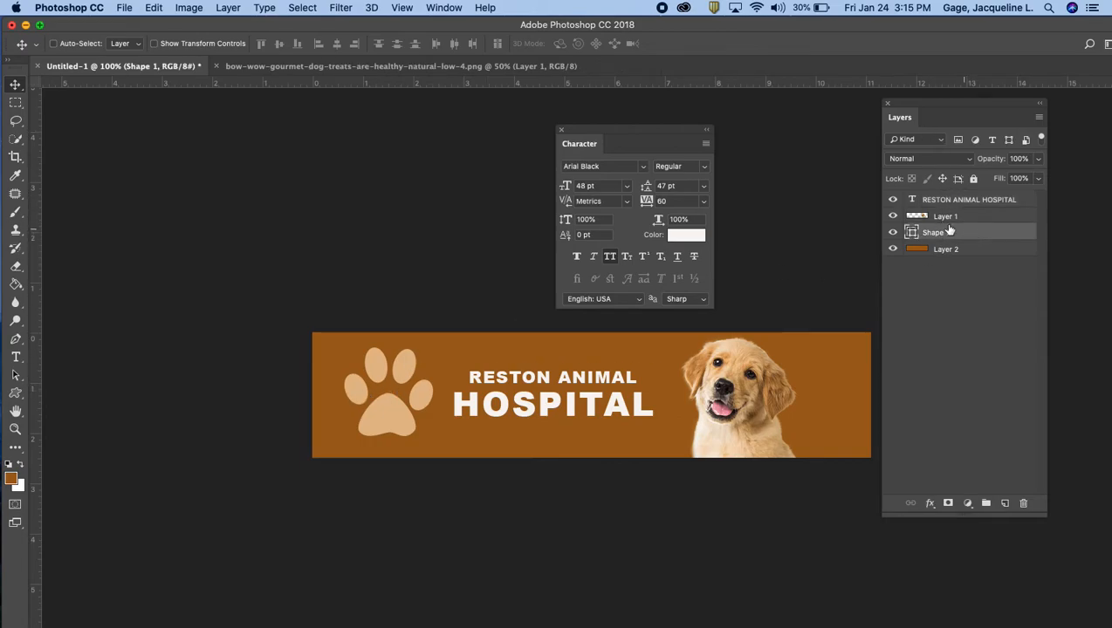
pyautogui.moveTo(911, 108); pyautogui.dragTo(773, 114)
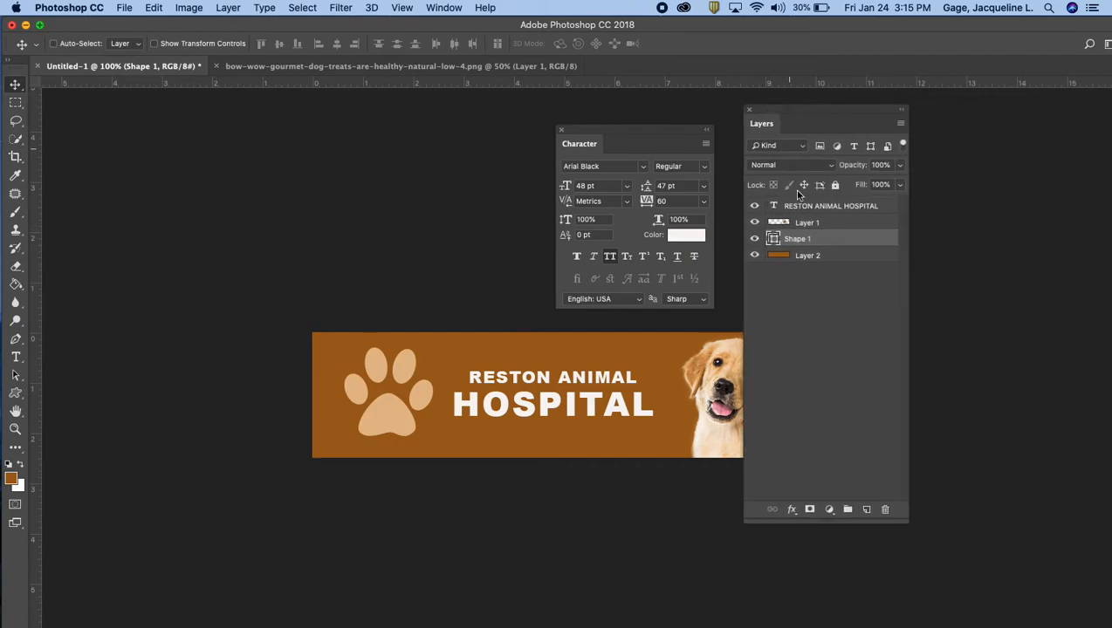
pyautogui.click(902, 124)
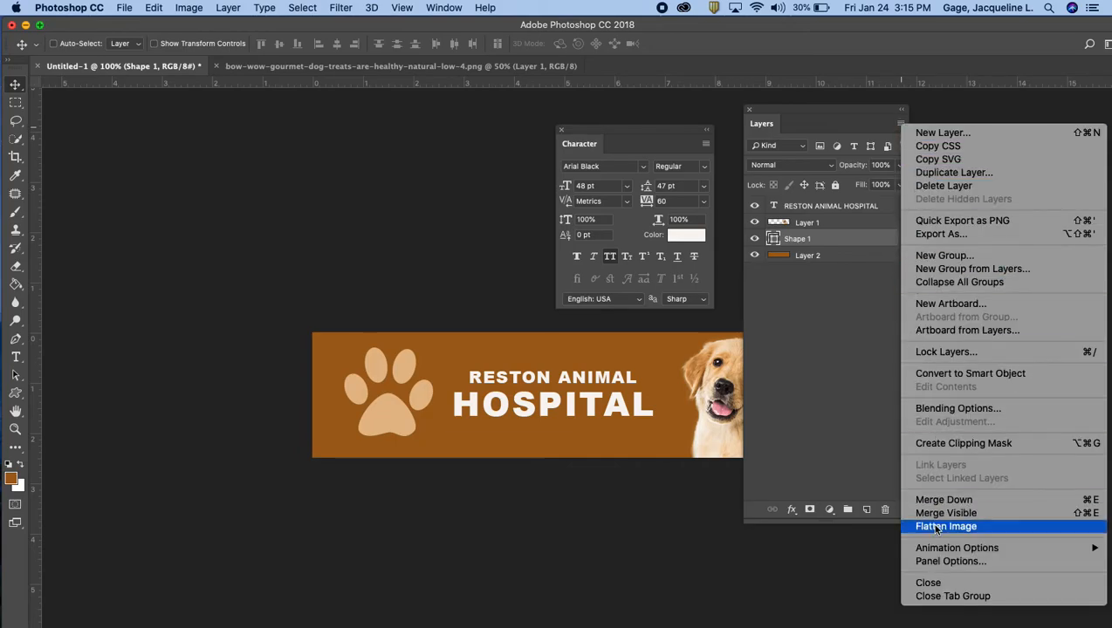
pyautogui.click(932, 561)
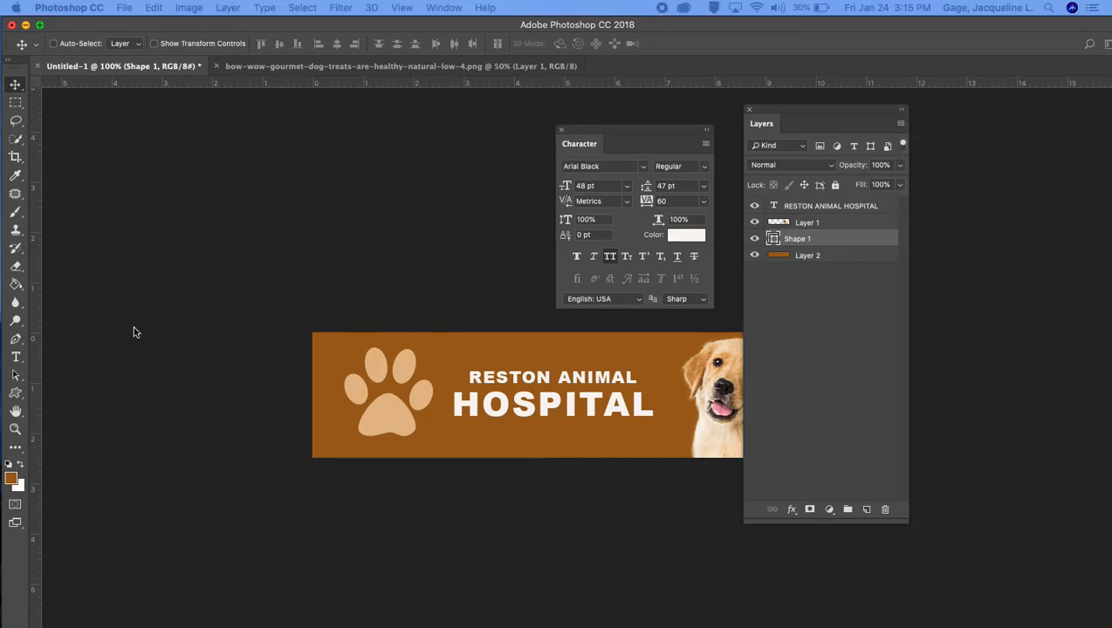
pyautogui.moveTo(185, 208); pyautogui.dragTo(700, 122)
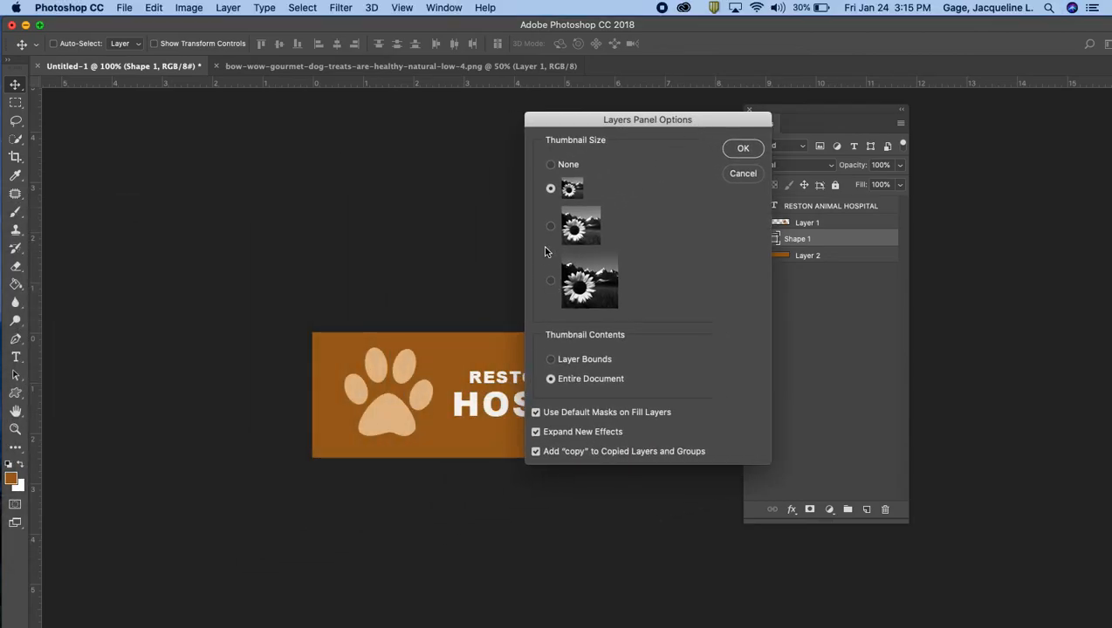
pyautogui.click(551, 285)
pyautogui.click(741, 148)
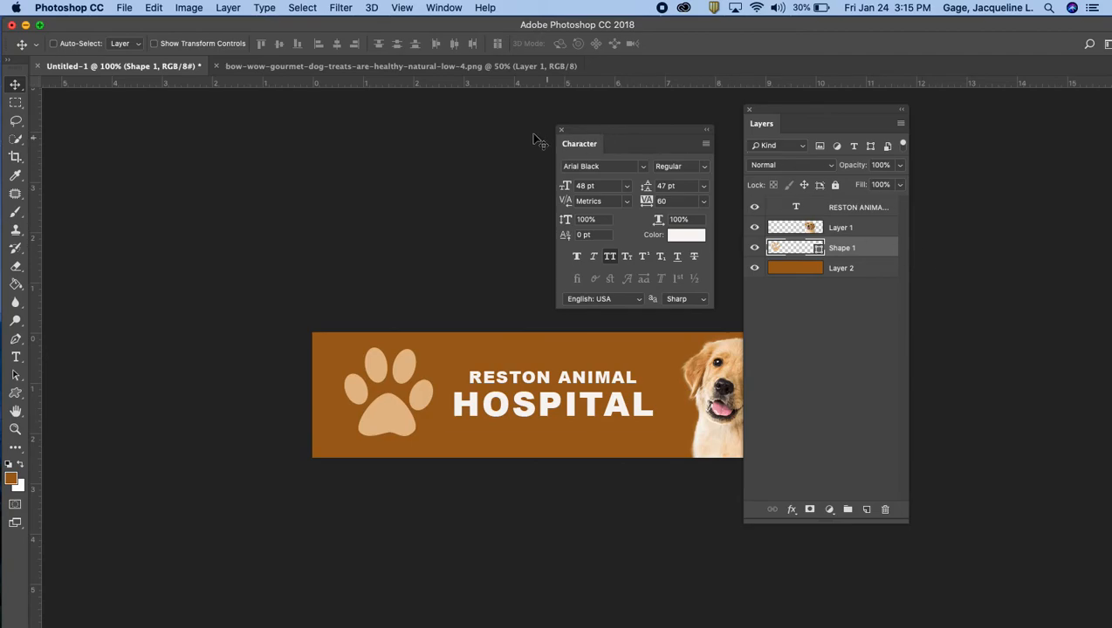
# Scale the paw print down to about 81% and move it closer to the banner's left edge, vertically centered
pyautogui.click(562, 130)
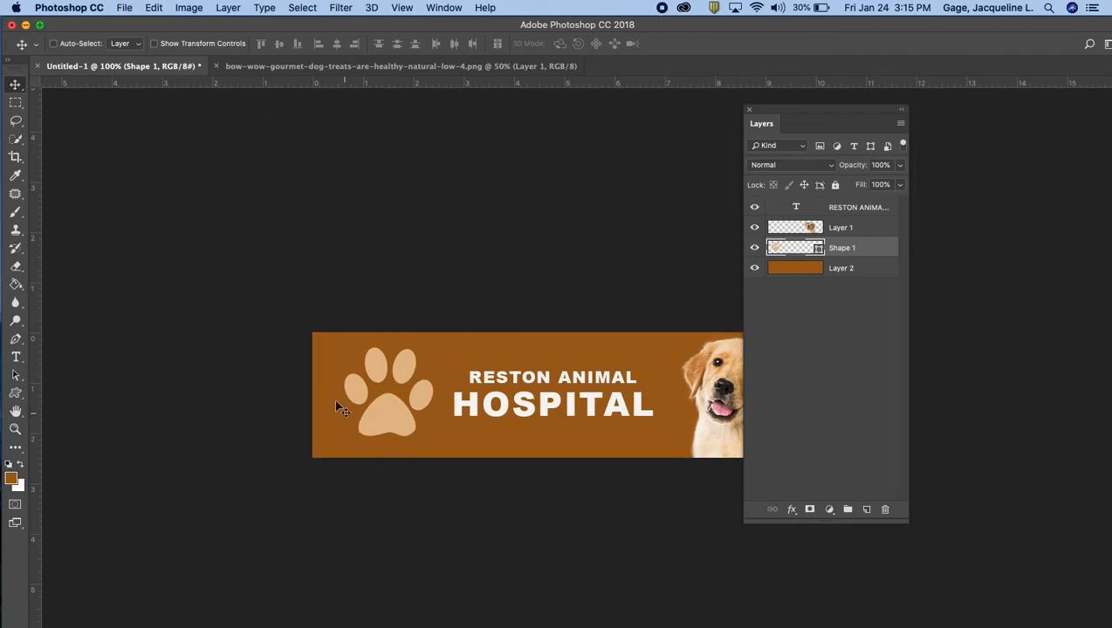
pyautogui.click(154, 8)
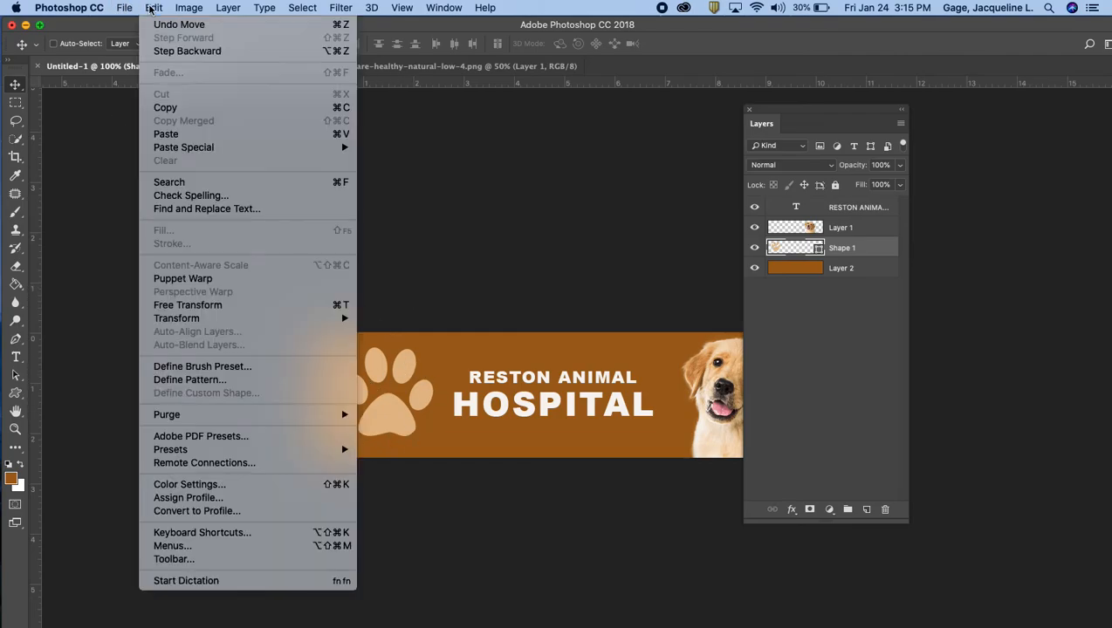
pyautogui.click(207, 307)
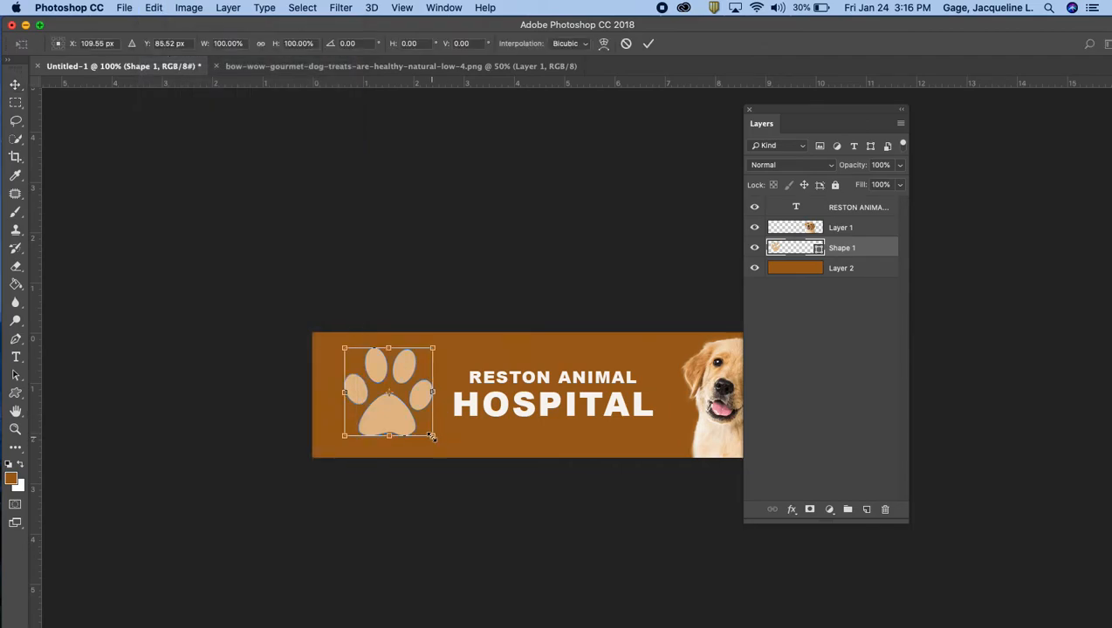
pyautogui.moveTo(431, 436)
pyautogui.mouseDown()
pyautogui.moveTo(406, 403)
pyautogui.moveTo(435, 446)
pyautogui.moveTo(410, 411)
pyautogui.moveTo(415, 424)
pyautogui.mouseUp()
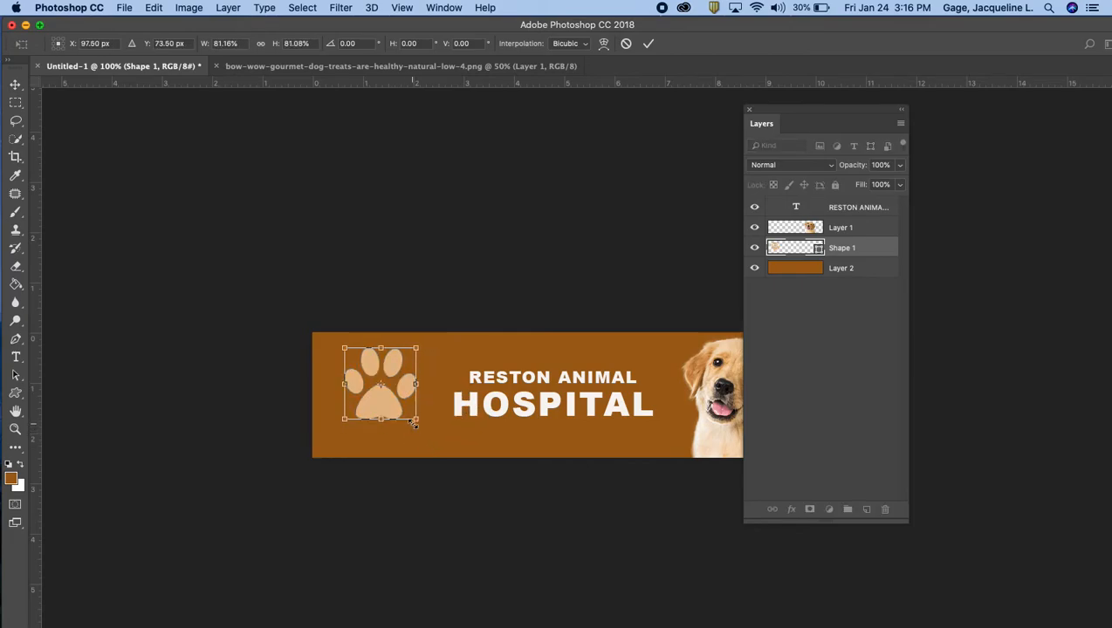
pyautogui.press('Return')
pyautogui.moveTo(404, 408)
pyautogui.mouseDown()
pyautogui.moveTo(391, 419)
pyautogui.moveTo(387, 409)
pyautogui.mouseUp()
# Scale the RESTON ANIMAL HOSPITAL text up to about 119% and position it between the paw print and the puppy
pyautogui.moveTo(792, 109); pyautogui.dragTo(903, 85)
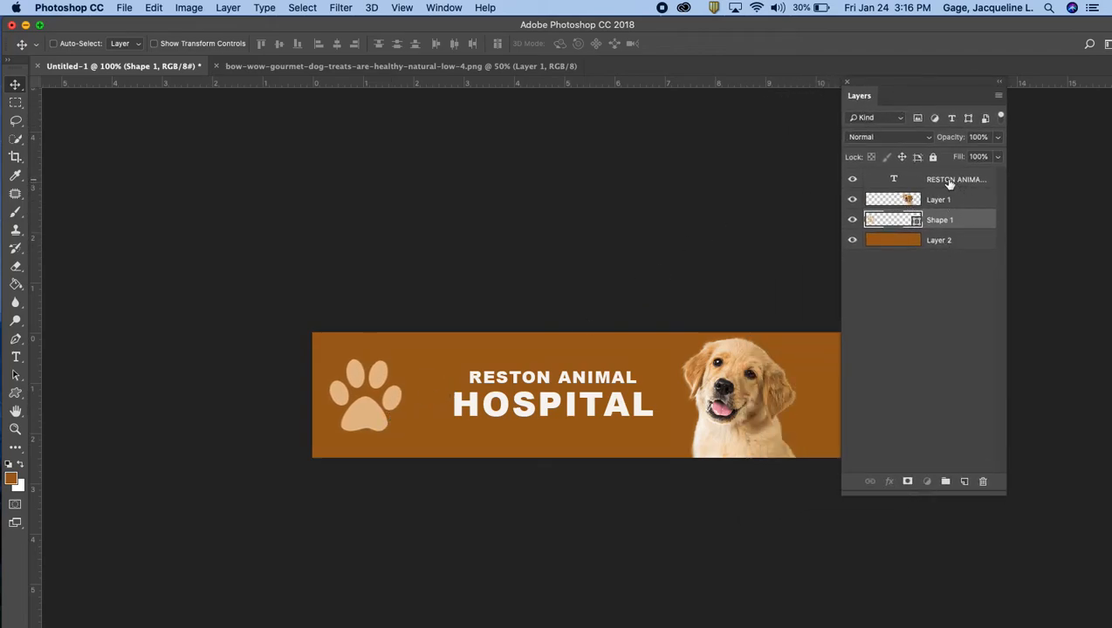
pyautogui.click(952, 180)
pyautogui.moveTo(601, 398); pyautogui.dragTo(574, 392)
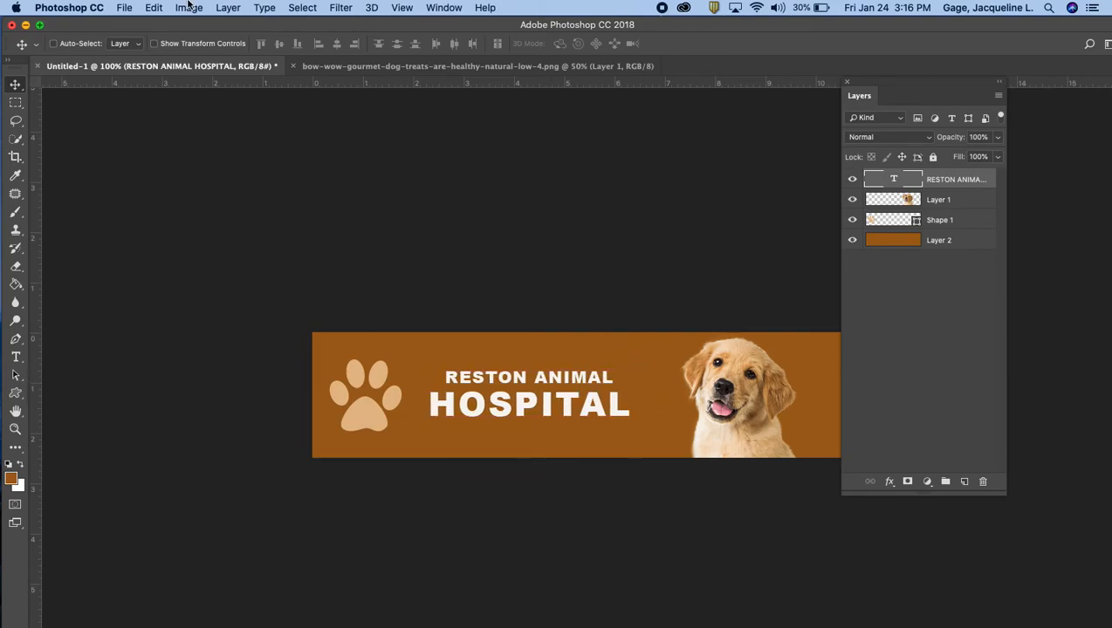
pyautogui.click(152, 8)
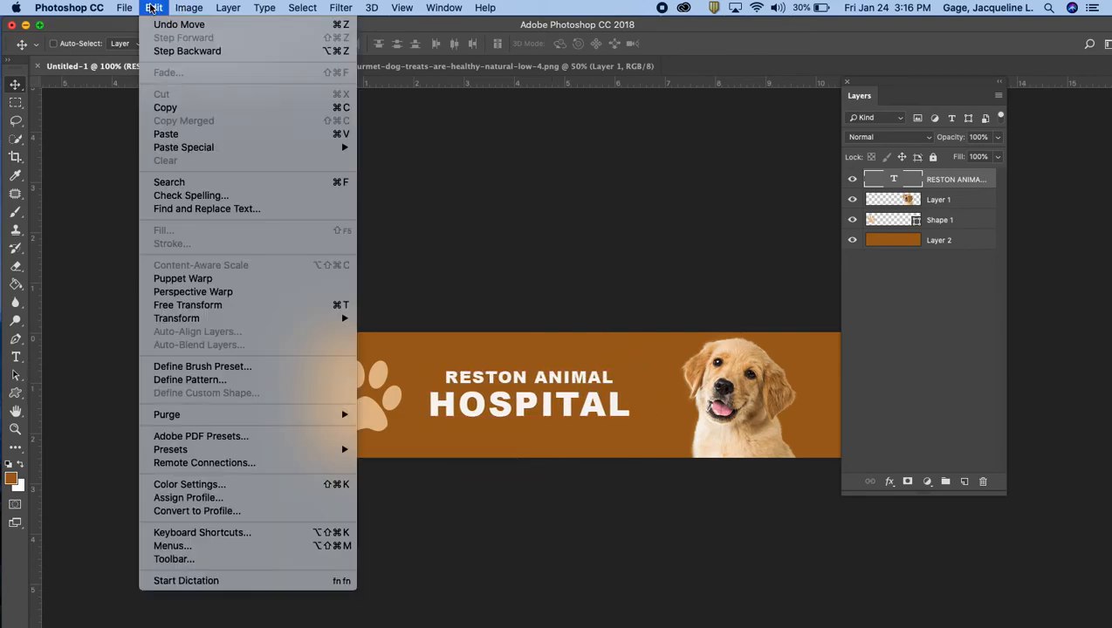
pyautogui.click(191, 305)
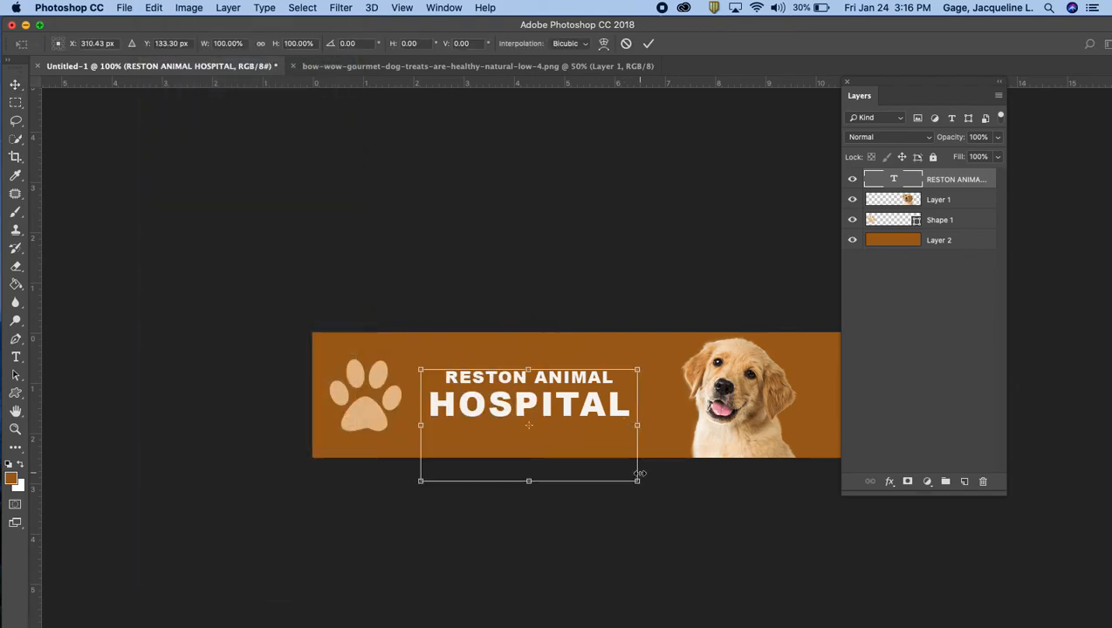
pyautogui.moveTo(638, 483); pyautogui.dragTo(677, 503)
pyautogui.moveTo(621, 428); pyautogui.dragTo(596, 415)
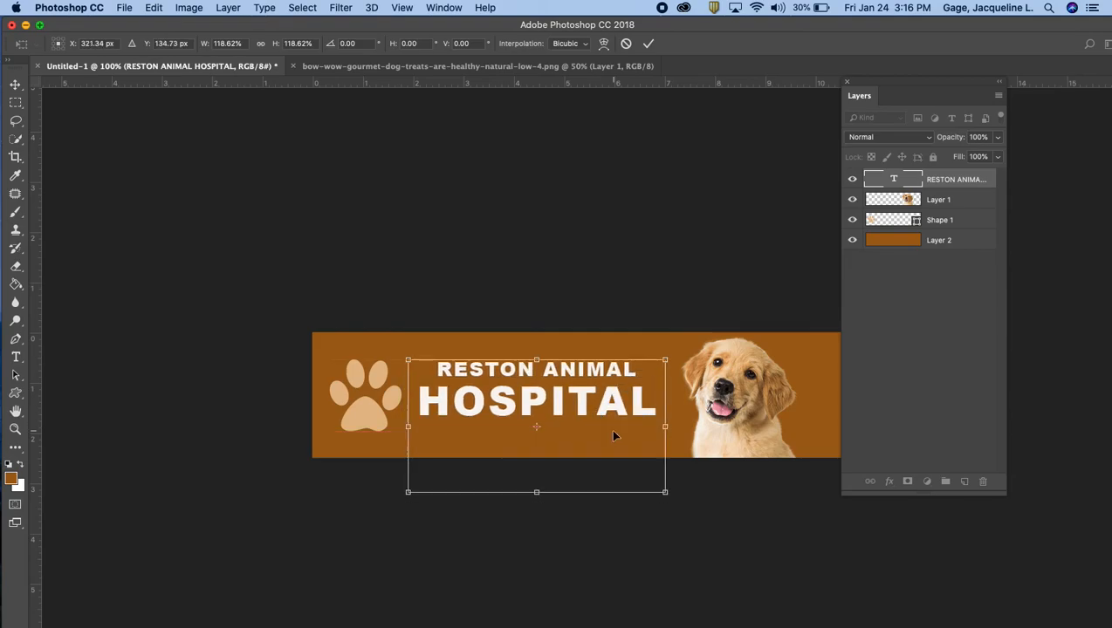
pyautogui.press('Return')
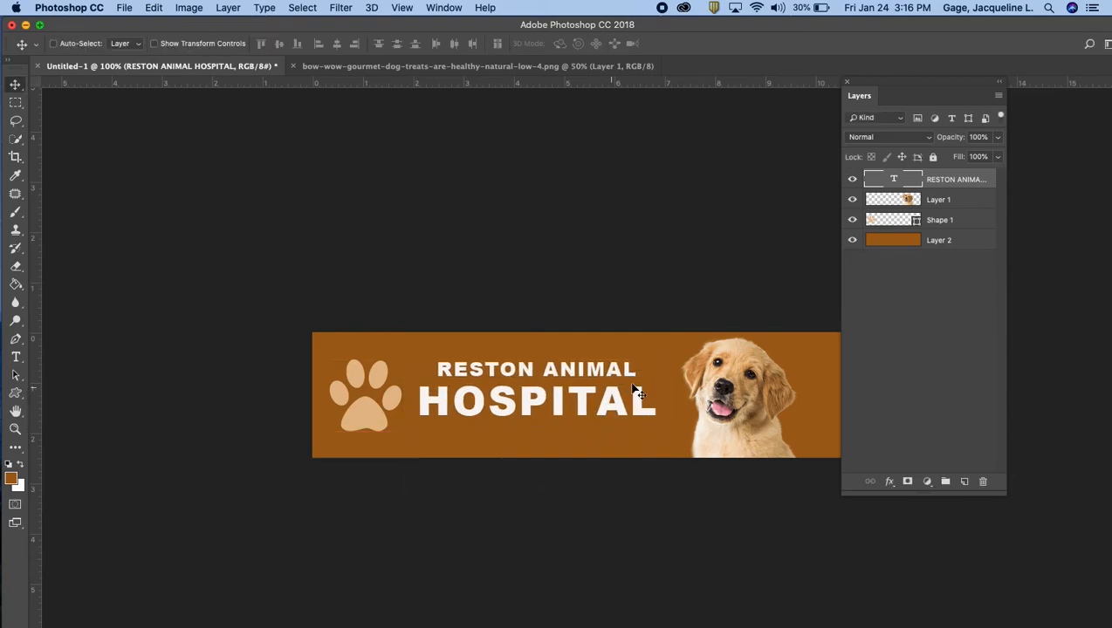
# Move the puppy slightly toward the banner's right edge, keeping it at the same height
pyautogui.moveTo(902, 95); pyautogui.dragTo(965, 93)
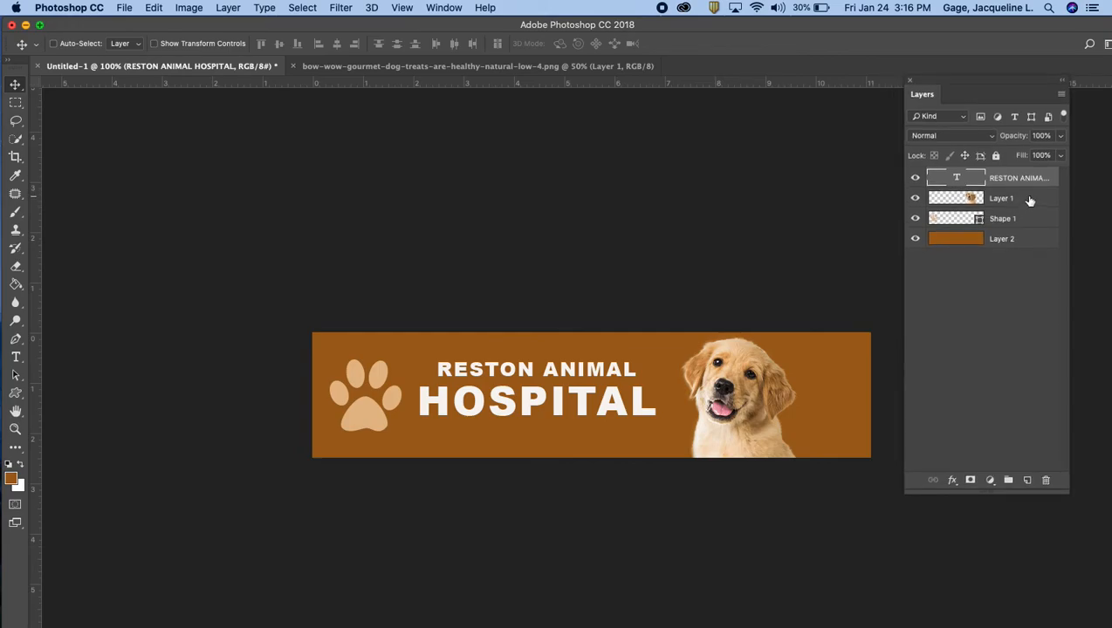
pyautogui.click(1030, 201)
pyautogui.moveTo(734, 405); pyautogui.dragTo(769, 405)
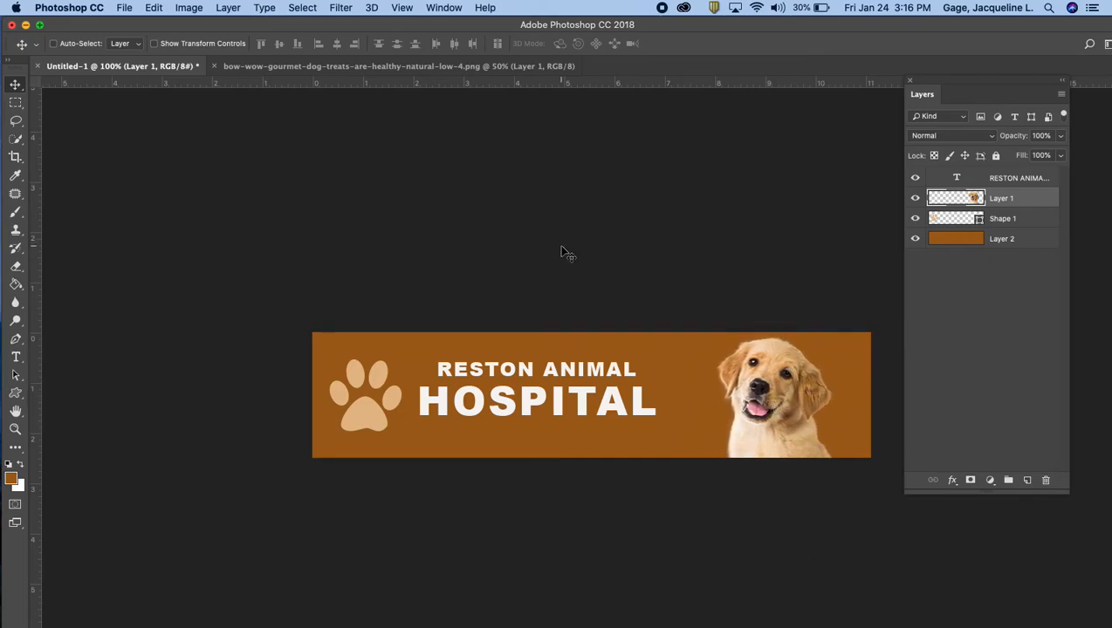
# Apply a white outer glow to the puppy's layer with 27% opacity, 5% spread and a size of 35 px
pyautogui.doubleClick(1032, 202)
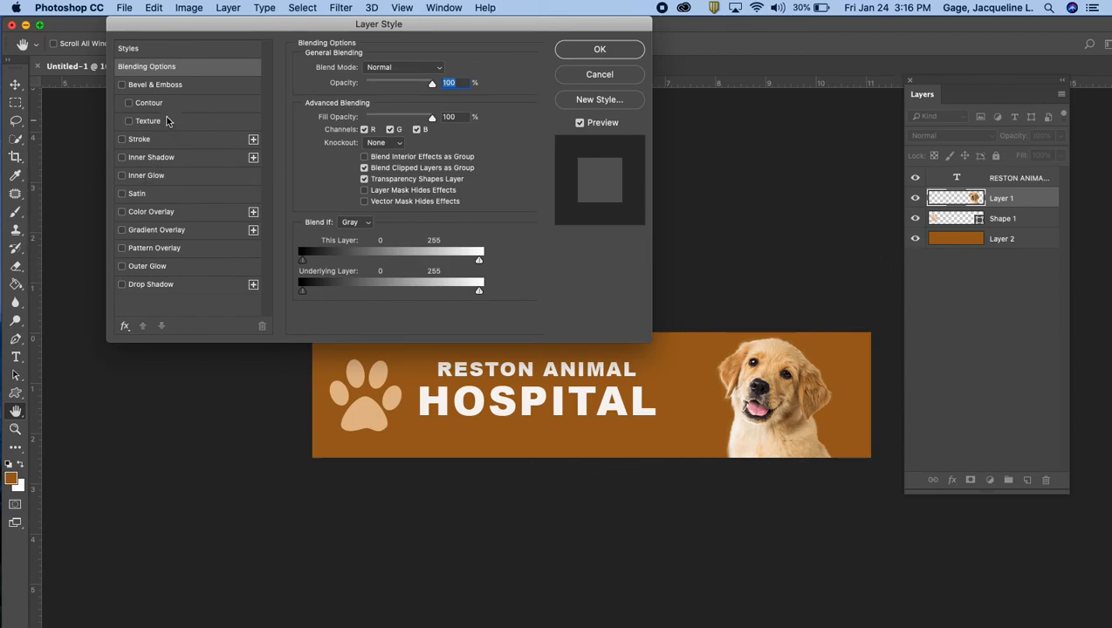
pyautogui.click(160, 272)
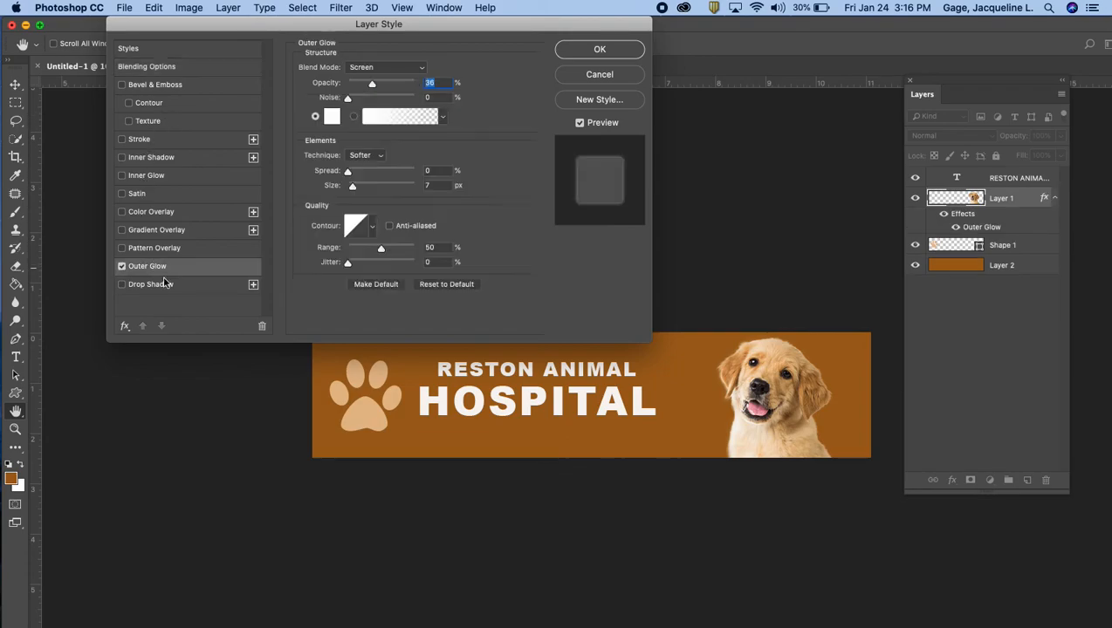
pyautogui.moveTo(376, 87)
pyautogui.mouseDown()
pyautogui.moveTo(398, 85)
pyautogui.moveTo(364, 93)
pyautogui.mouseUp()
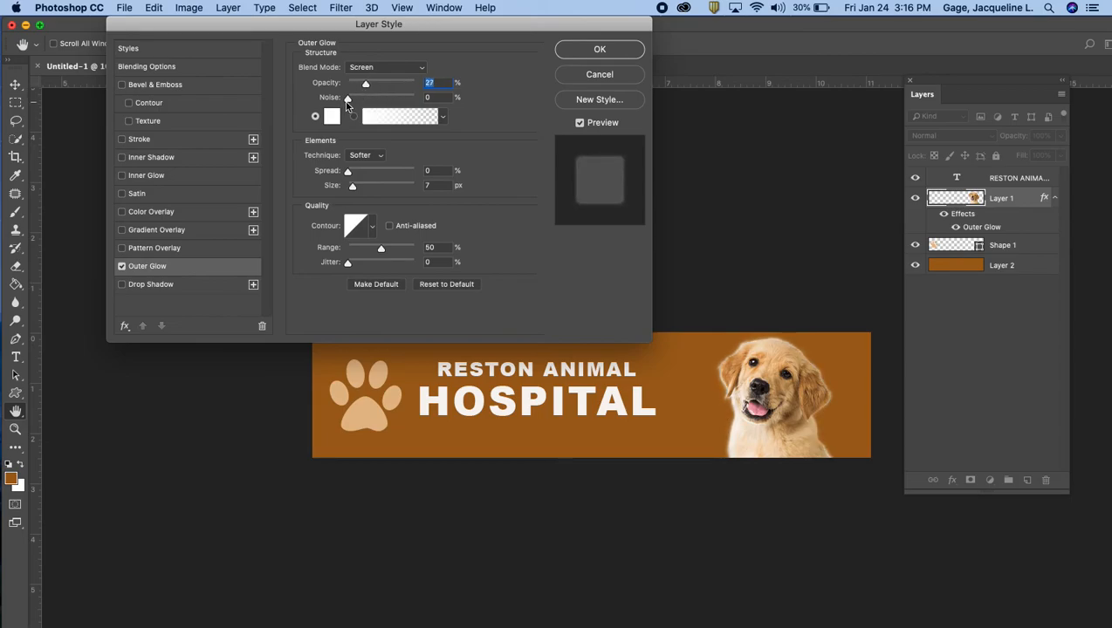
pyautogui.moveTo(349, 171); pyautogui.dragTo(363, 193)
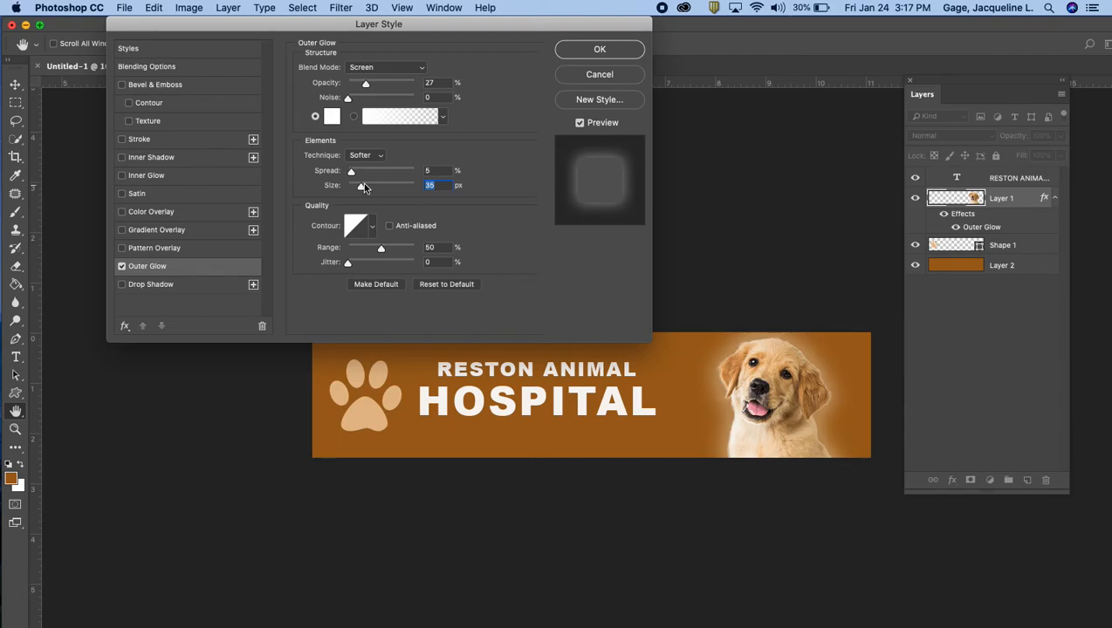
pyautogui.click(599, 50)
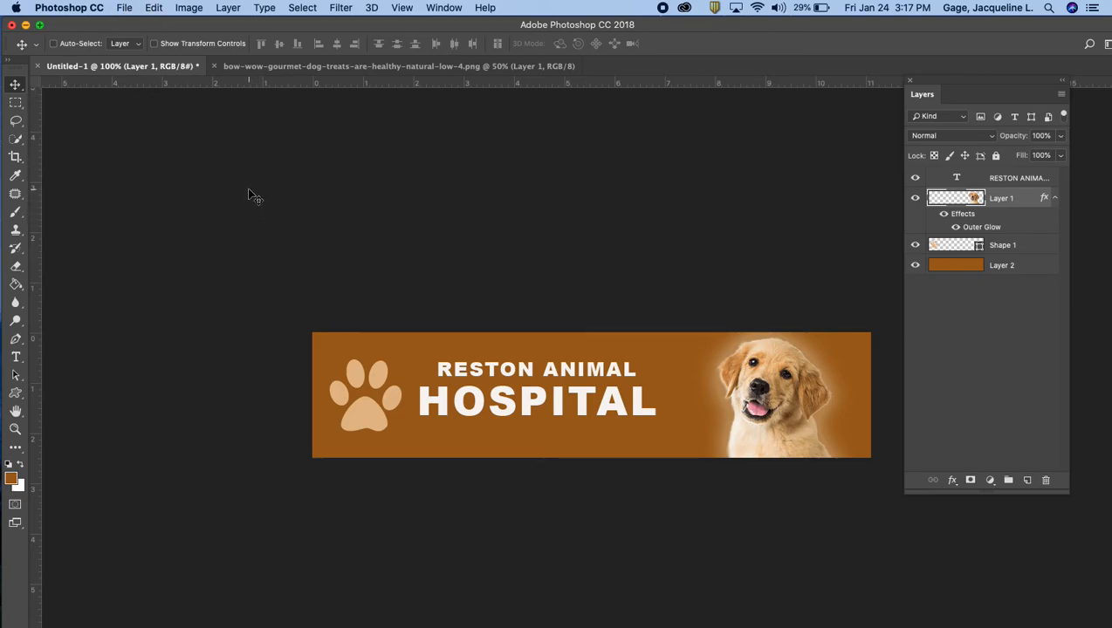
# Save the banner as the layered Photoshop file myBanner.psd in the photoshop folder inside art116 on the external drive
pyautogui.click(125, 8)
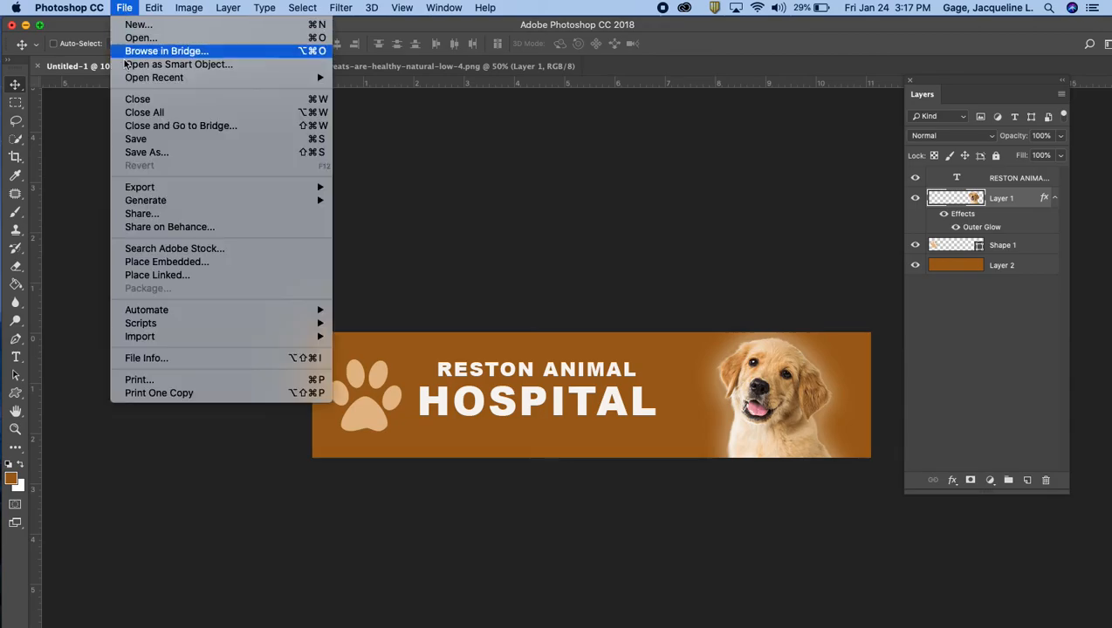
pyautogui.click(138, 140)
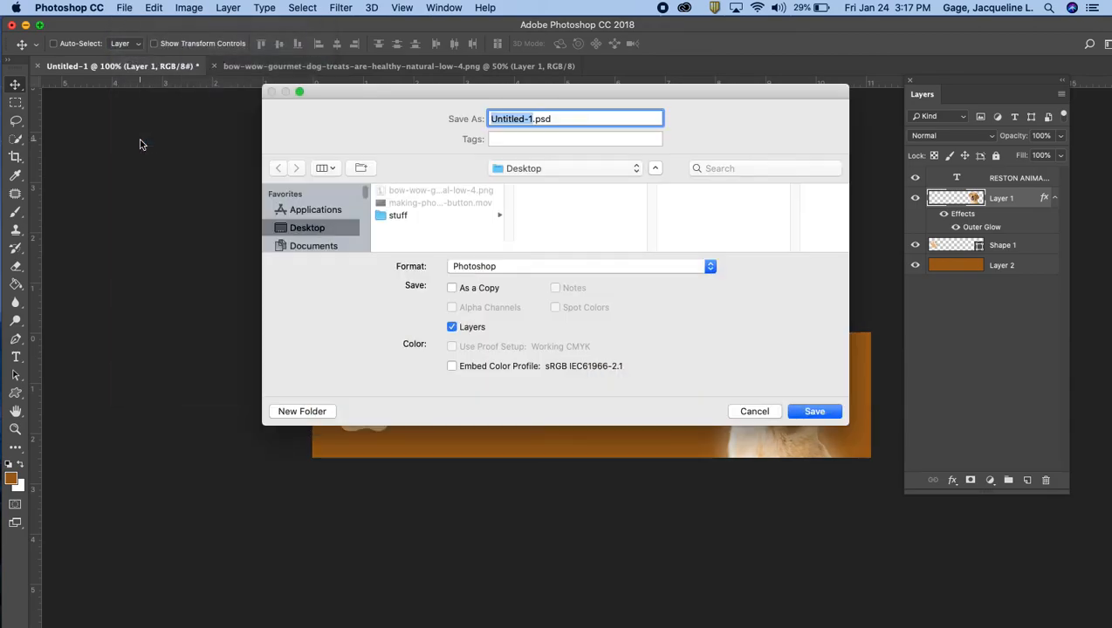
pyautogui.scroll(-5, 323, 232)
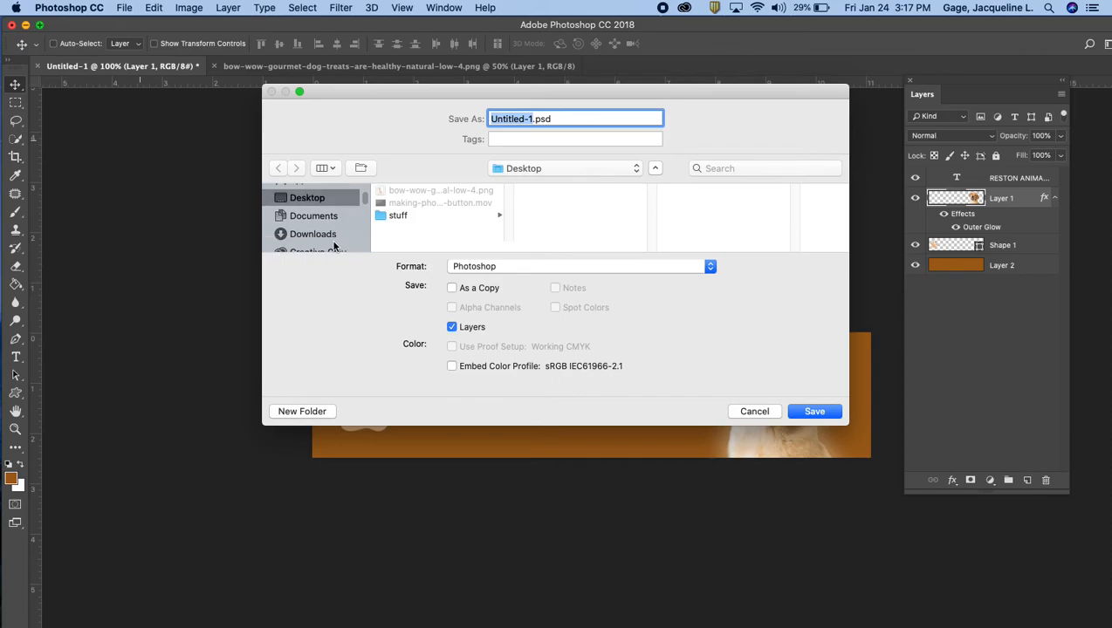
pyautogui.click(307, 208)
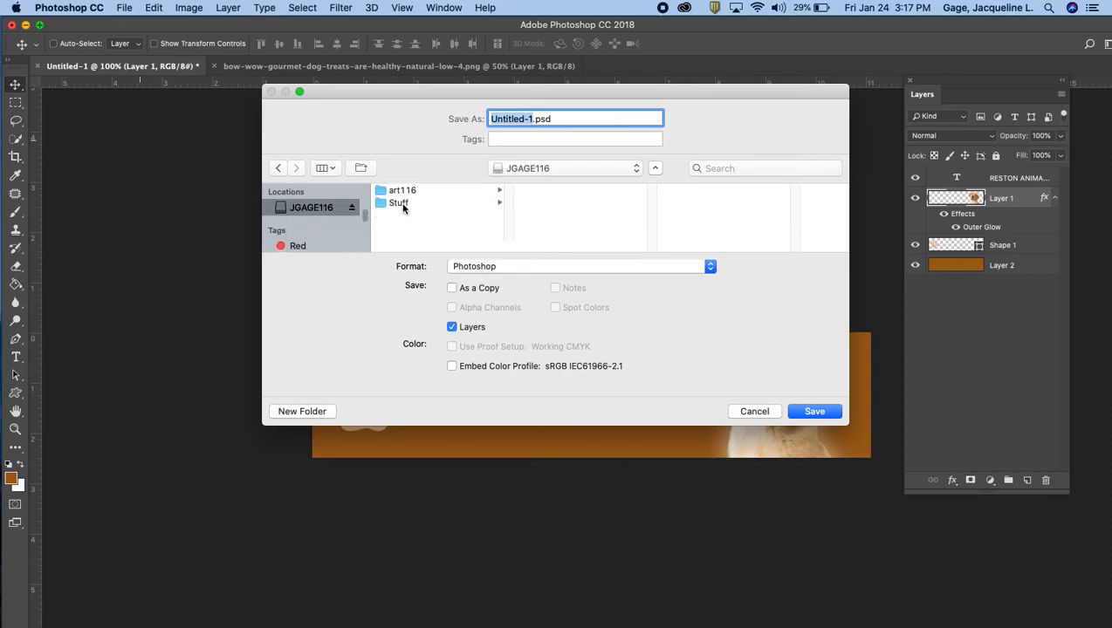
pyautogui.click(407, 191)
pyautogui.click(553, 218)
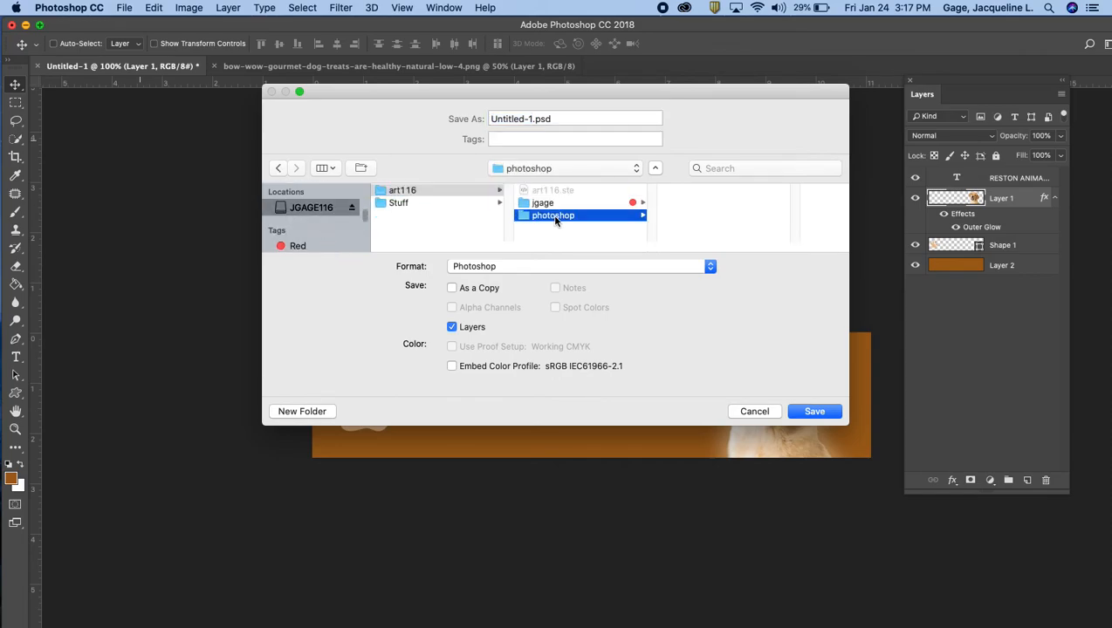
pyautogui.click(534, 120)
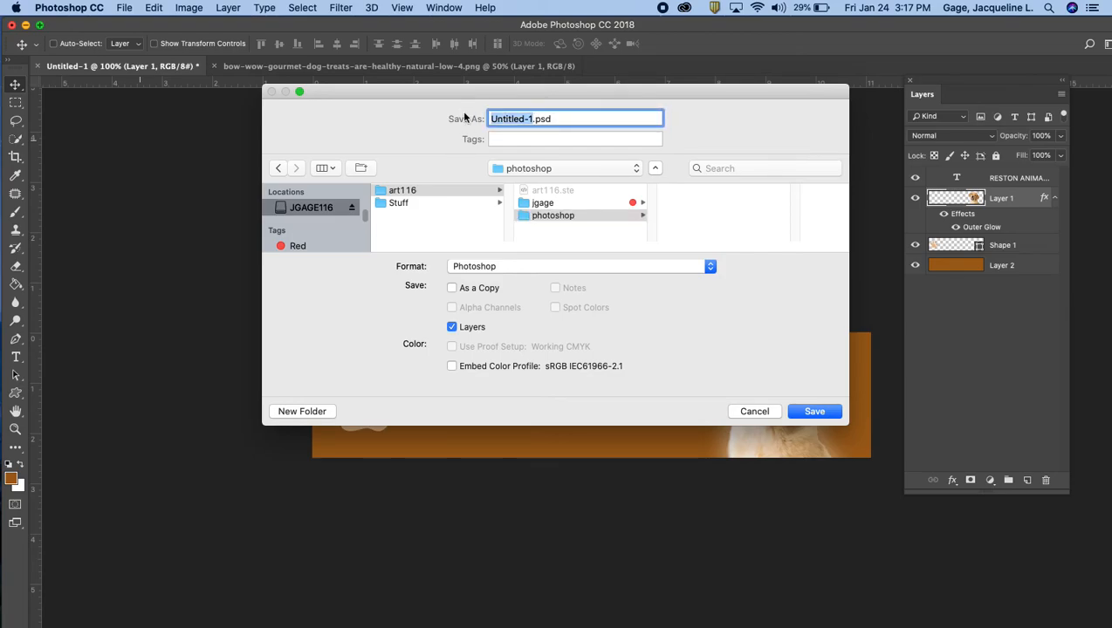
pyautogui.write('my')
pyautogui.write('Banner')
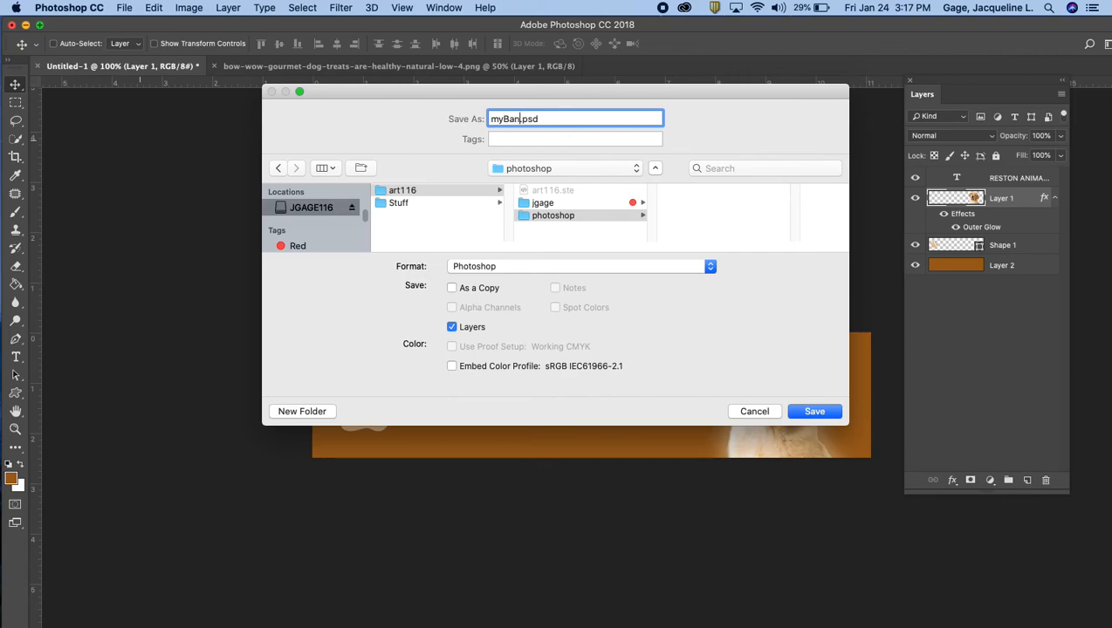
pyautogui.click(811, 411)
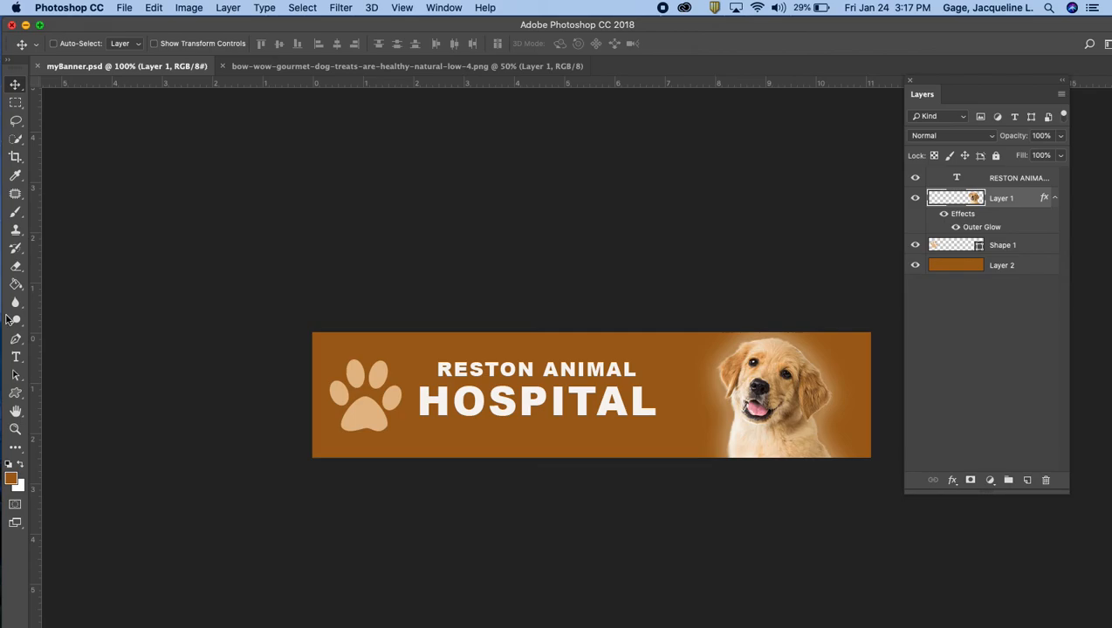
# Open the Export As settings for the banner and set the file format to JPG
pyautogui.click(124, 9)
pyautogui.moveTo(315, 191)
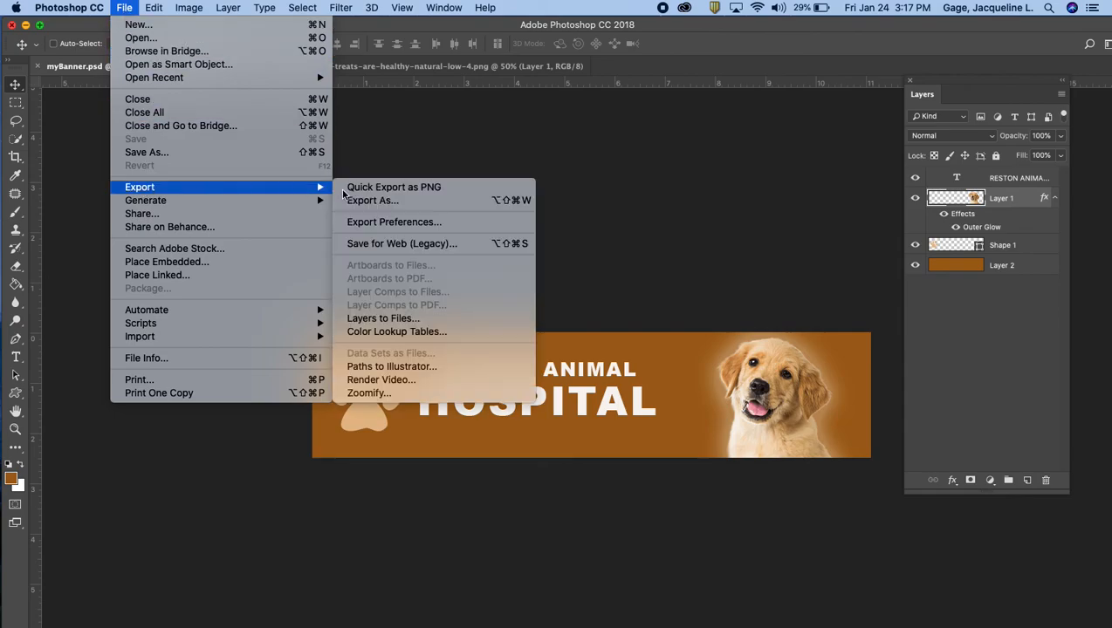
pyautogui.click(404, 206)
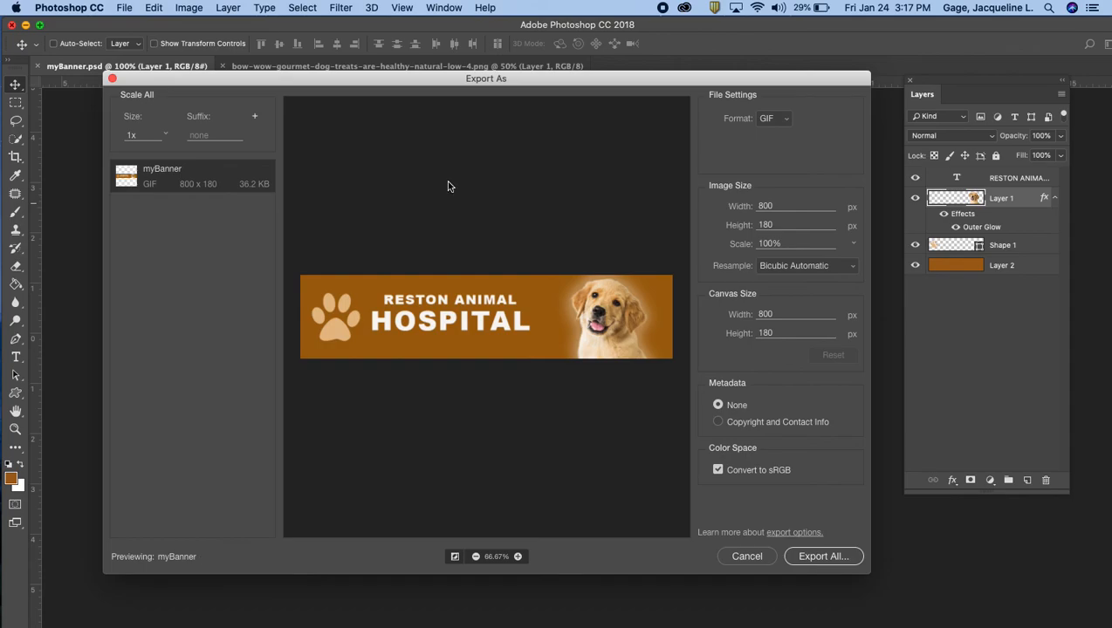
pyautogui.click(781, 119)
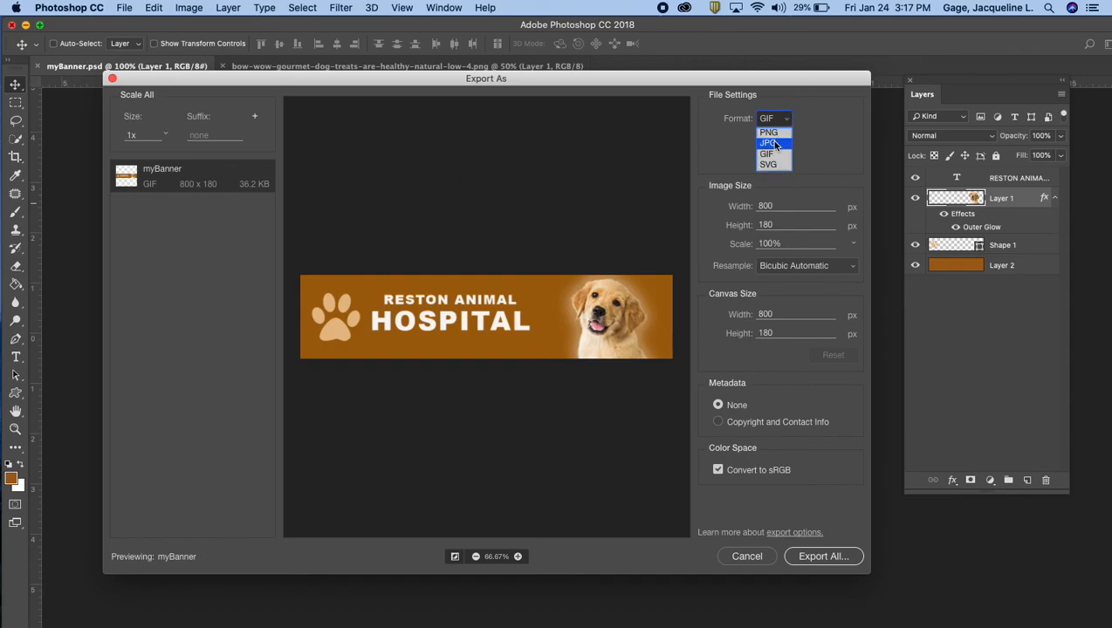
pyautogui.click(773, 143)
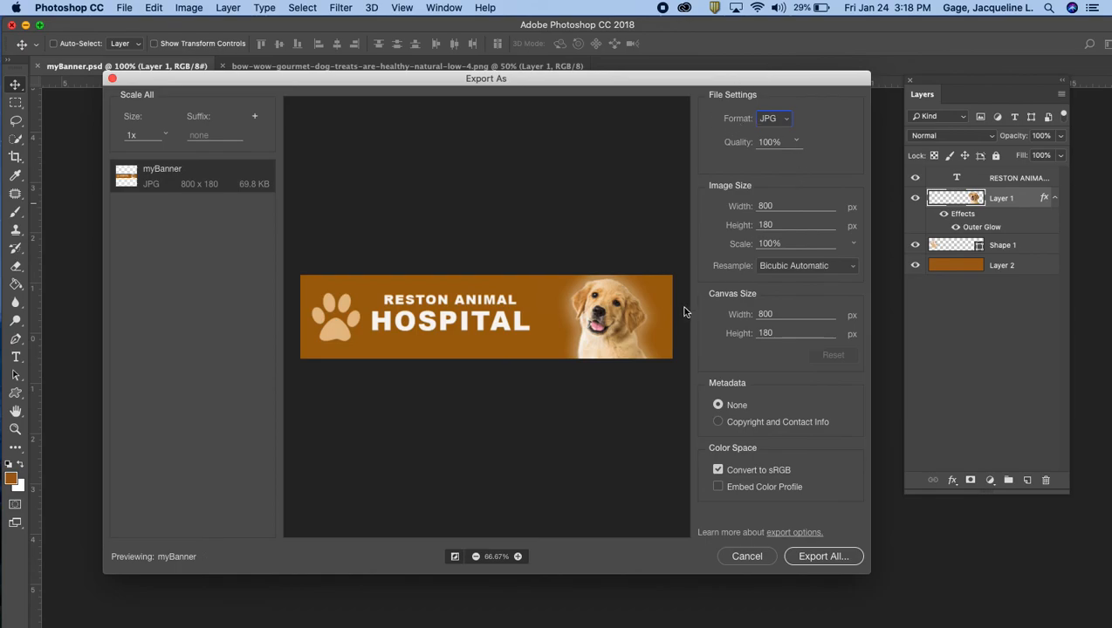
# Export the banner as myBanner800x180.jpg into the images folder of the red-tagged site folder inside art116 on the external drive
pyautogui.click(822, 558)
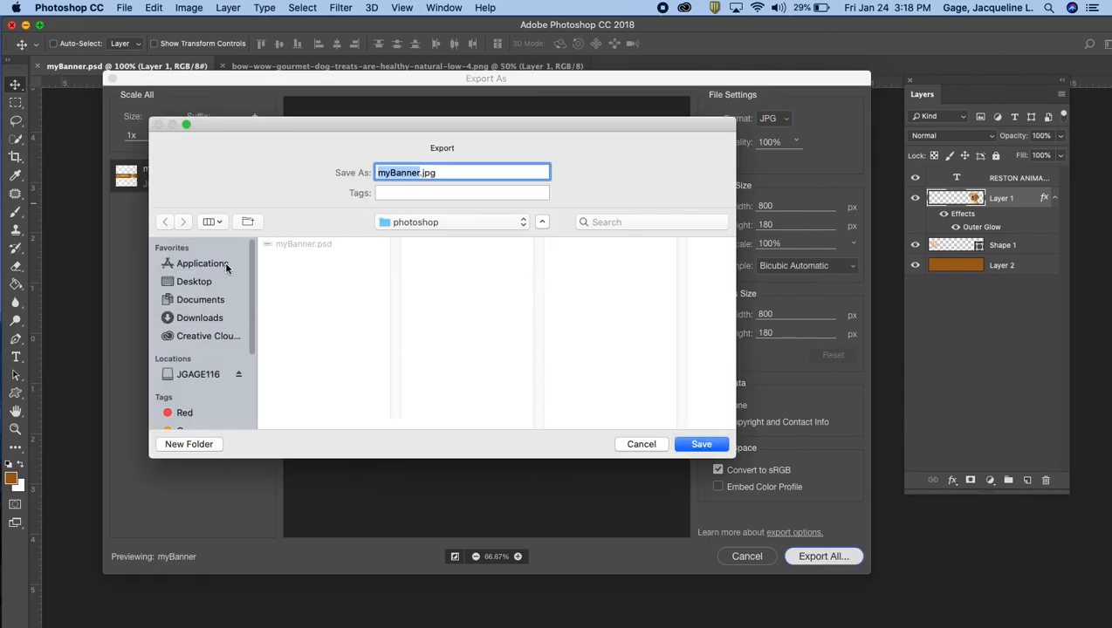
pyautogui.click(194, 374)
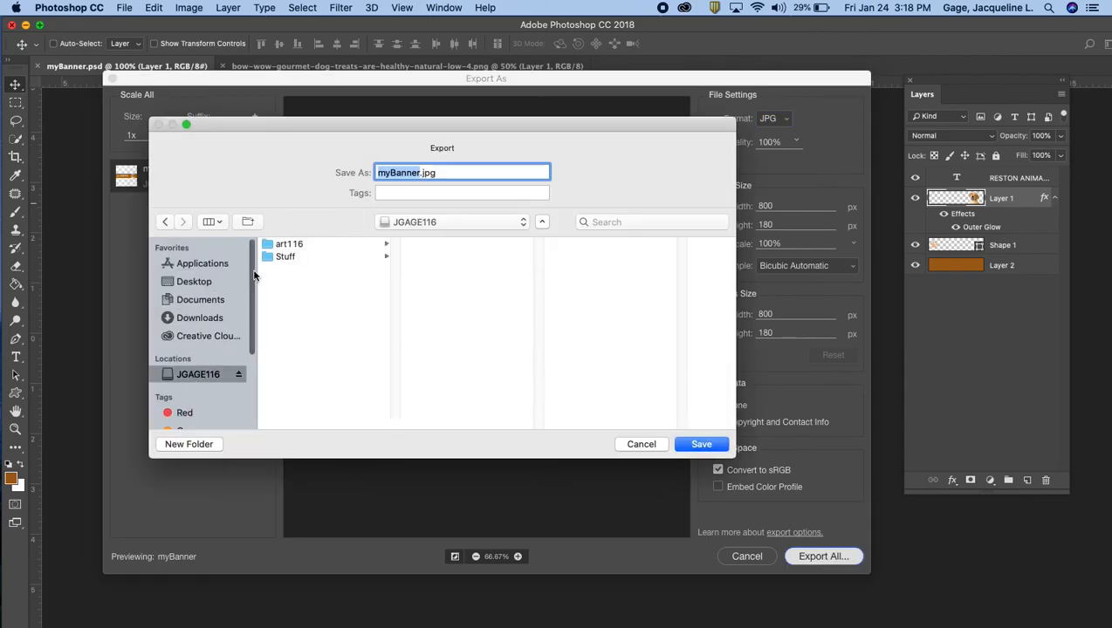
pyautogui.click(290, 244)
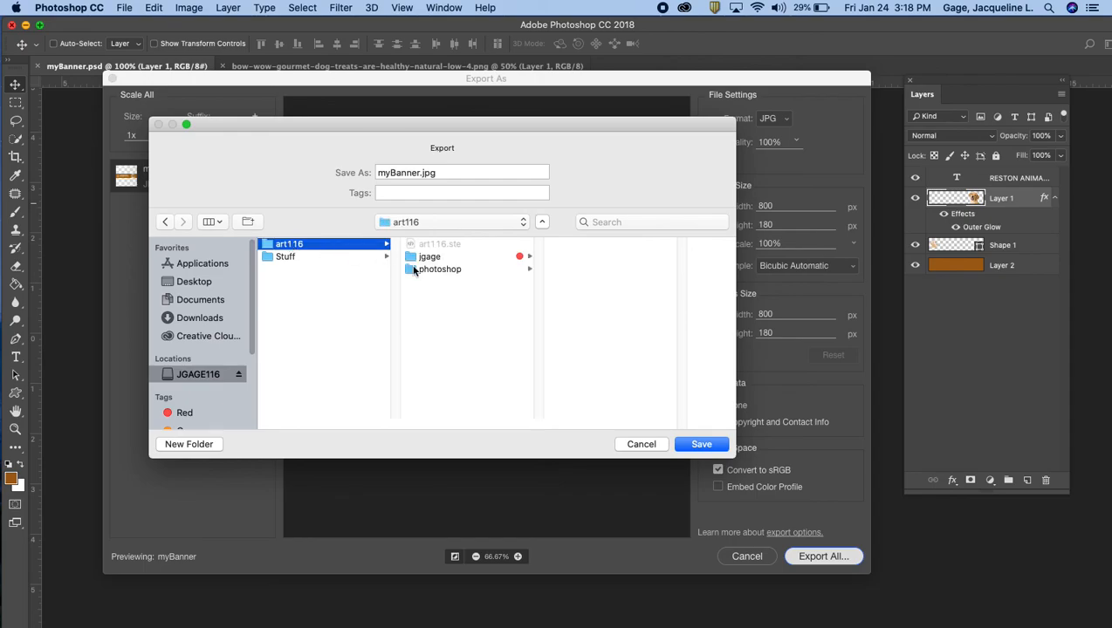
pyautogui.click(431, 257)
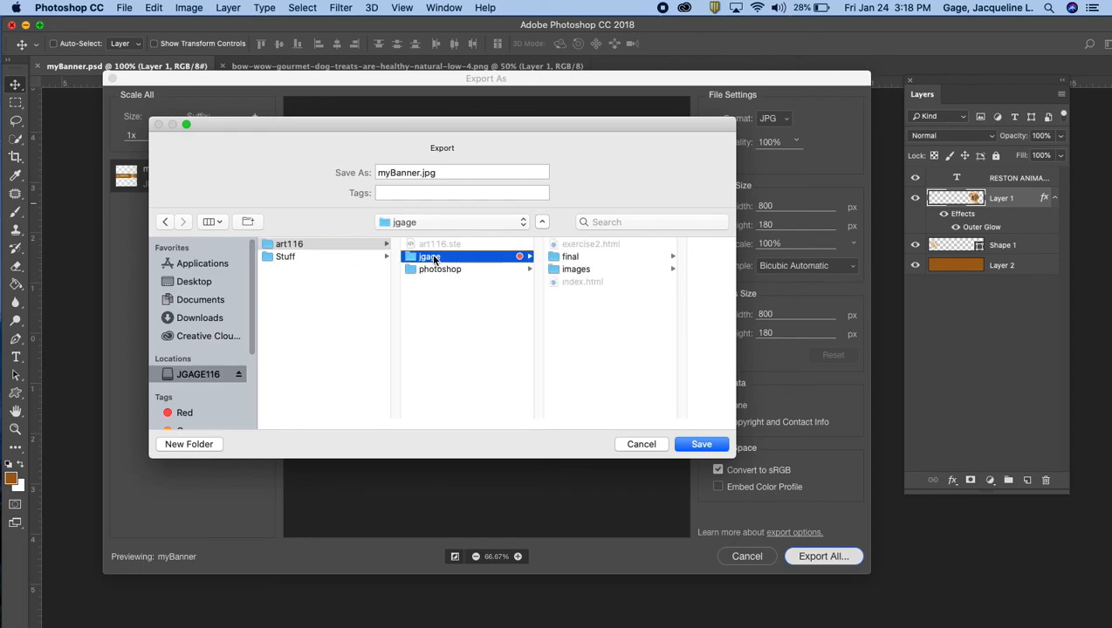
pyautogui.click(583, 273)
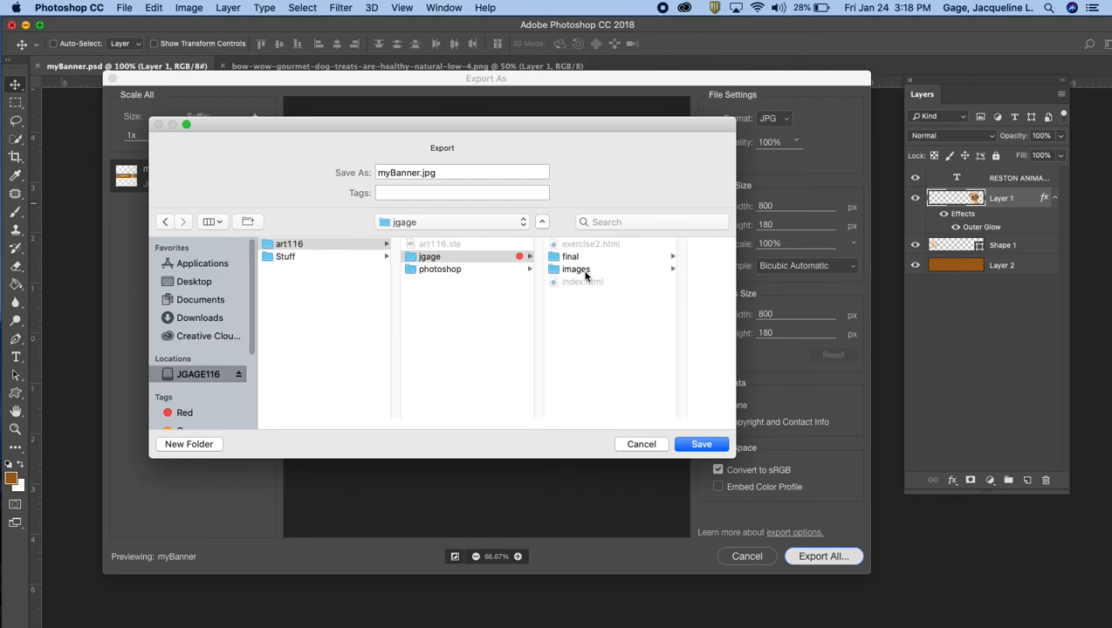
pyautogui.click(420, 173)
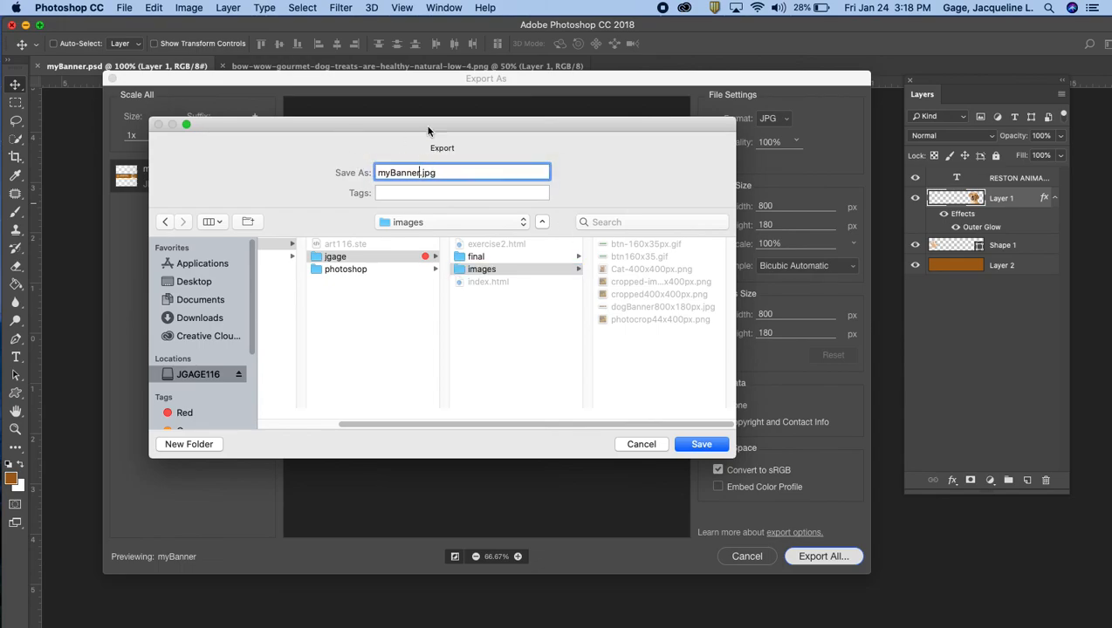
pyautogui.write('800x180')
pyautogui.click(701, 443)
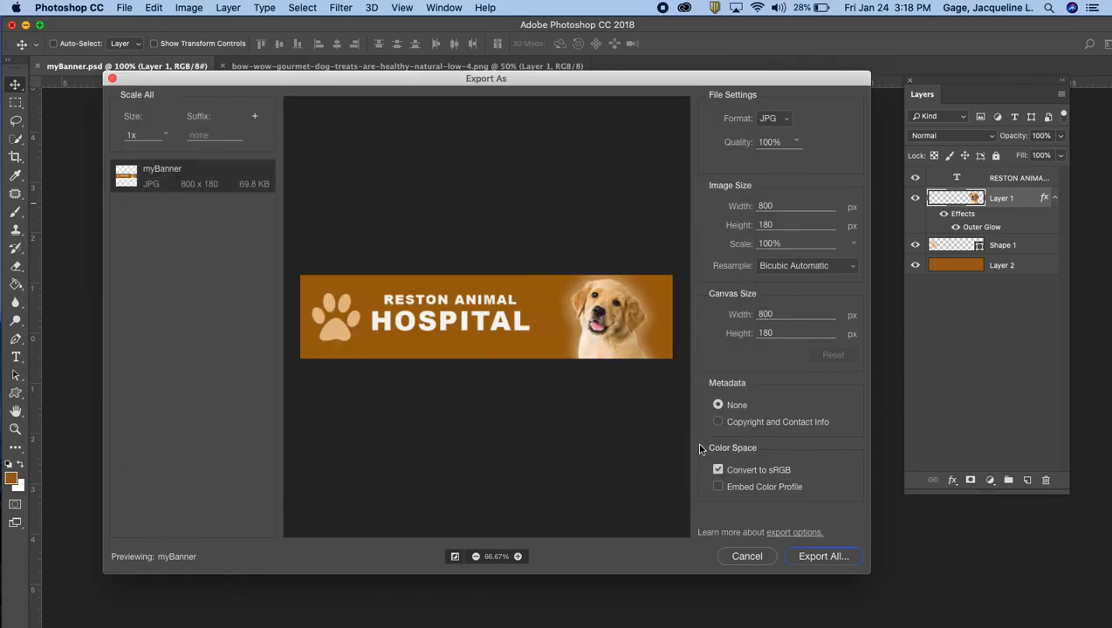